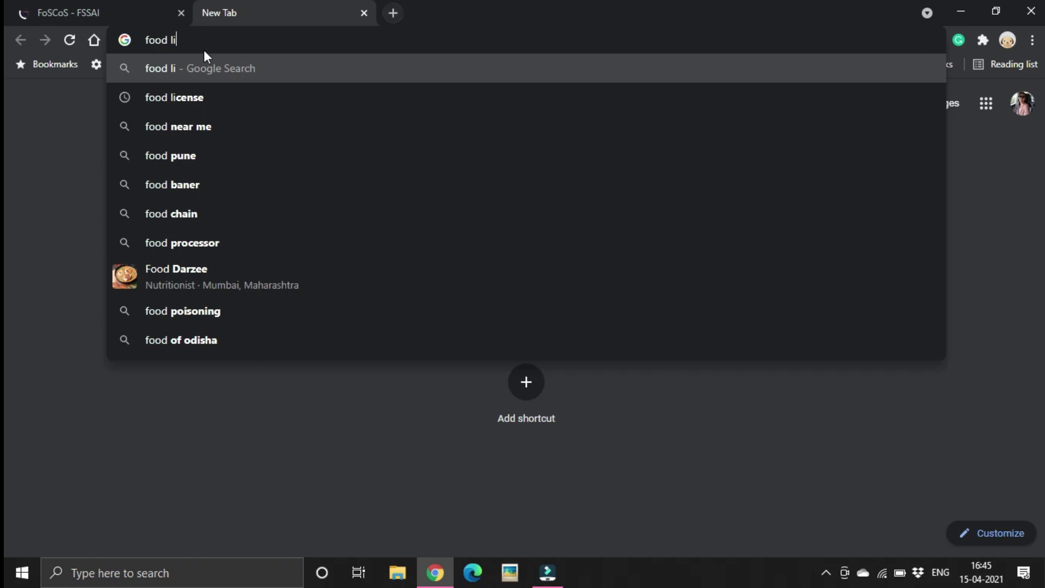
Run the 'food license online' suggestion and mark the FoSCoS - FSSAI (foscos.fssai.gov.in) result.
{"action": "key", "text": "Down"}
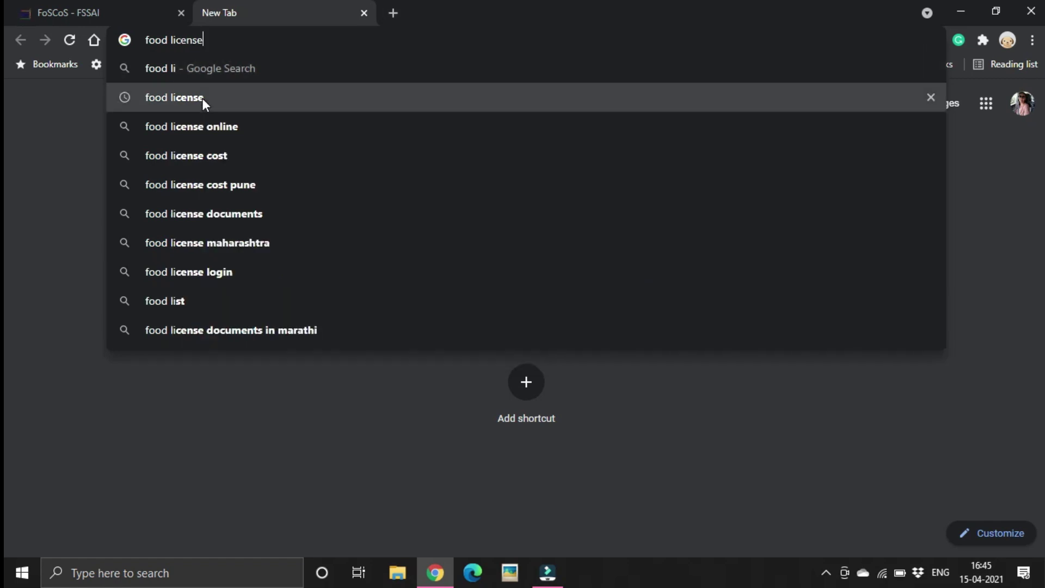
{"action": "left_click", "coordinate": [209, 129]}
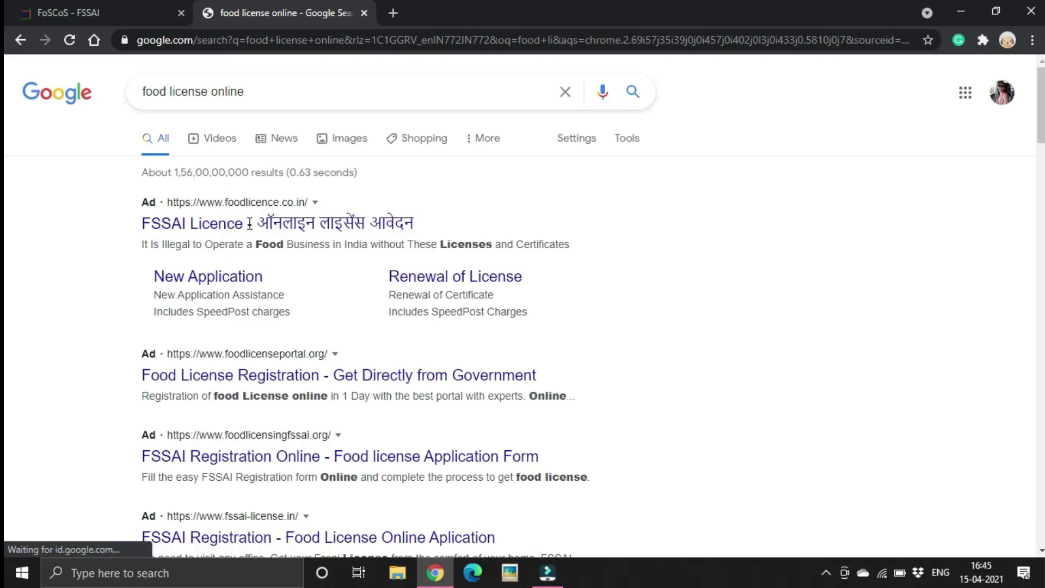
{"action": "left_click_drag", "start_coordinate": [1043, 109], "coordinate": [1043, 190]}
{"action": "left_click", "coordinate": [314, 243]}
{"action": "left_click_drag", "start_coordinate": [184, 243], "coordinate": [277, 248]}
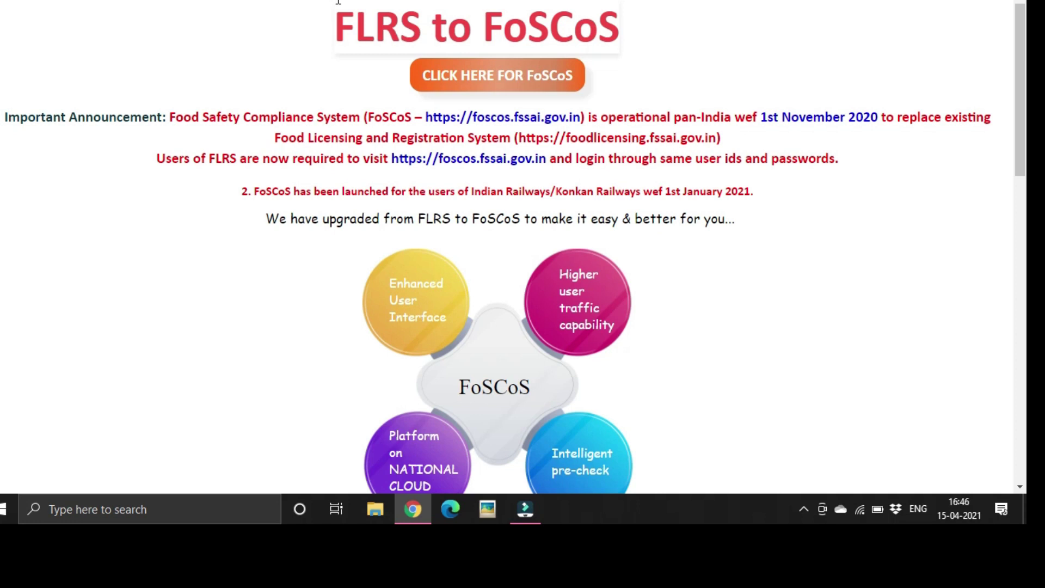
Follow 'CLICK HERE FOR FoSCoS' to the portal and scroll down to the Apply License tiles.
{"action": "left_click_drag", "start_coordinate": [358, 30], "coordinate": [630, 30]}
{"action": "left_click", "coordinate": [632, 30]}
{"action": "left_click", "coordinate": [538, 74]}
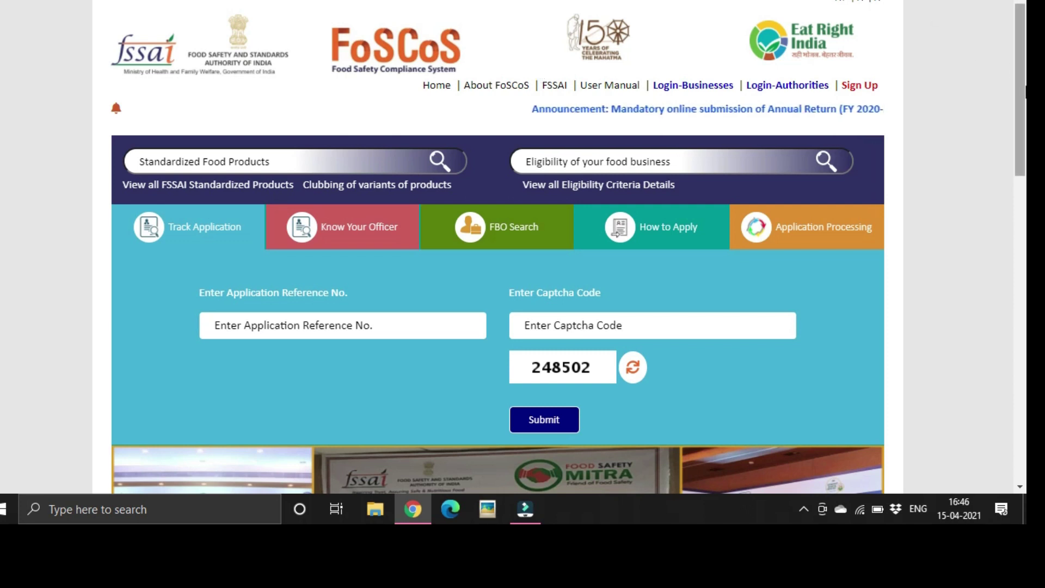
{"action": "left_click_drag", "start_coordinate": [1019, 94], "coordinate": [1016, 184]}
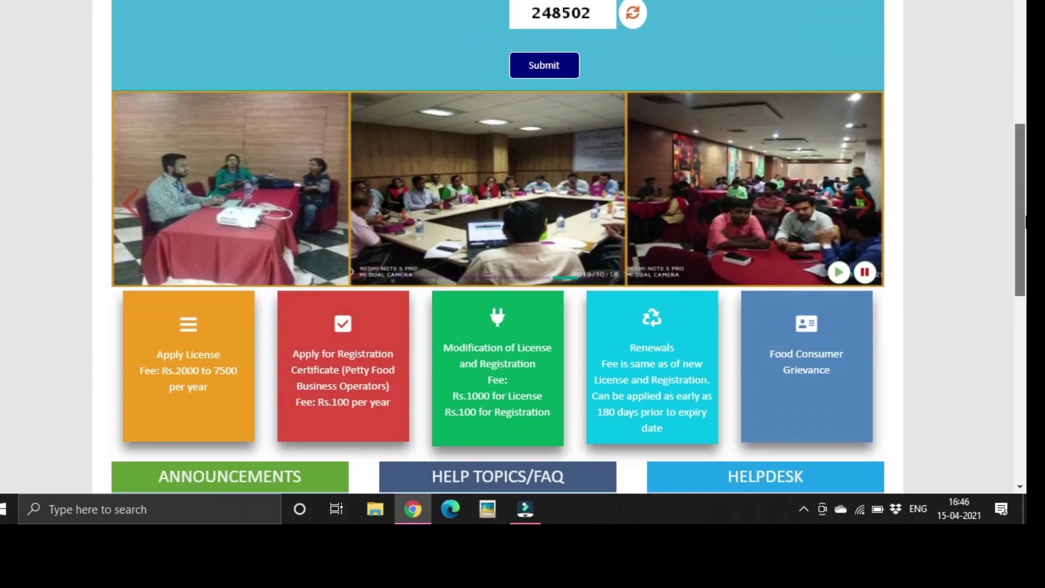
{"action": "scroll", "coordinate": [375, 348], "scroll_direction": "down", "scroll_amount": 2}
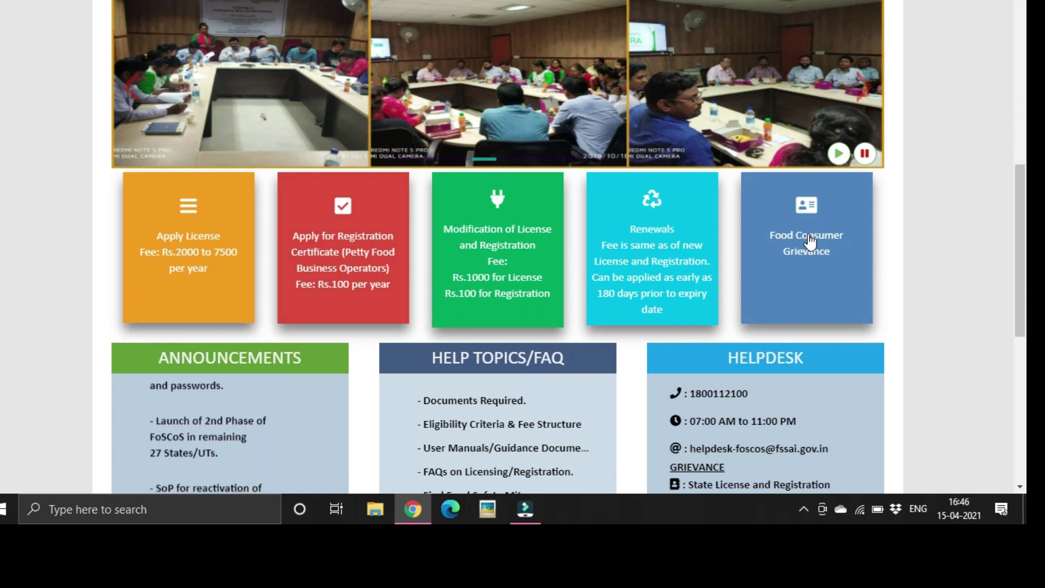
Start the petty food registration, submit the email/mobile with the captcha, and enter the OTP.
{"action": "left_click", "coordinate": [345, 225]}
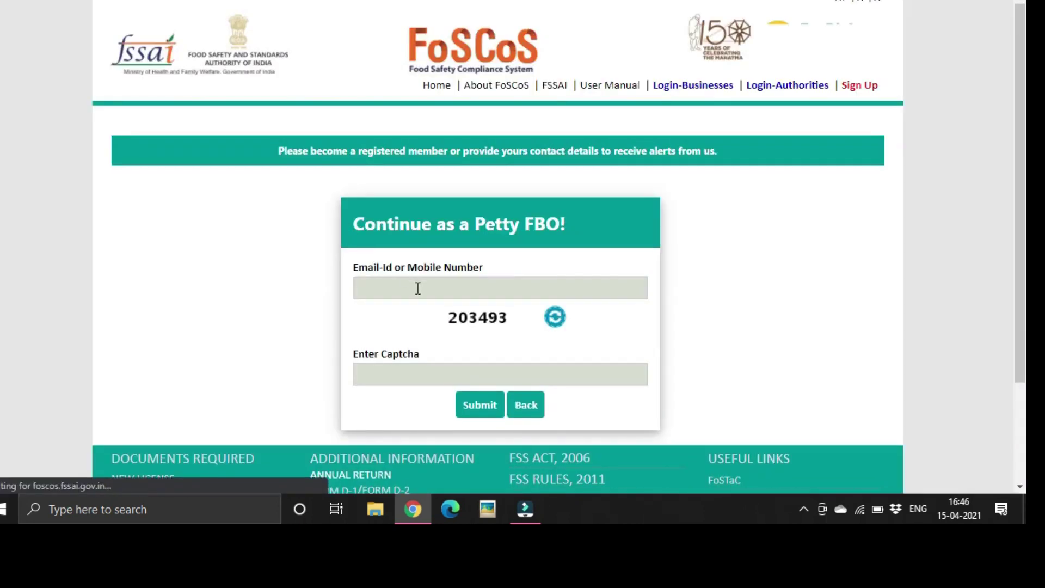
{"action": "left_click", "coordinate": [418, 288]}
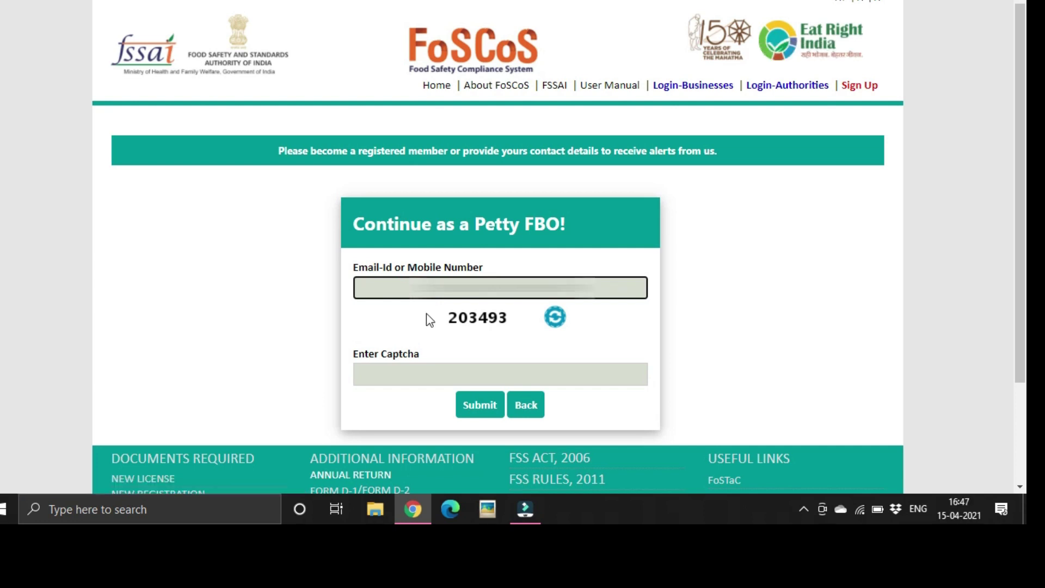
{"action": "left_click", "coordinate": [435, 370]}
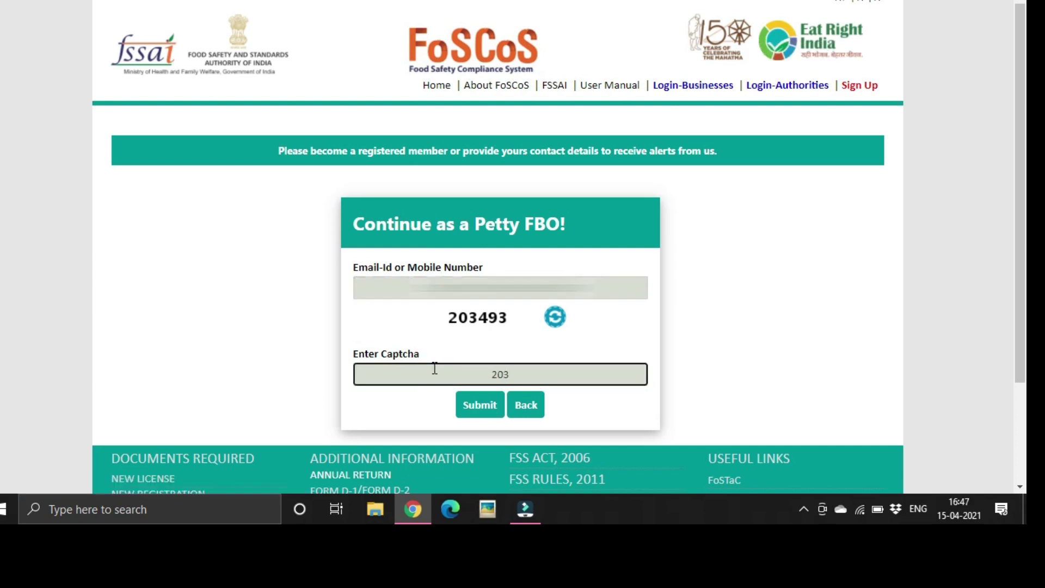
{"action": "left_click", "coordinate": [479, 407]}
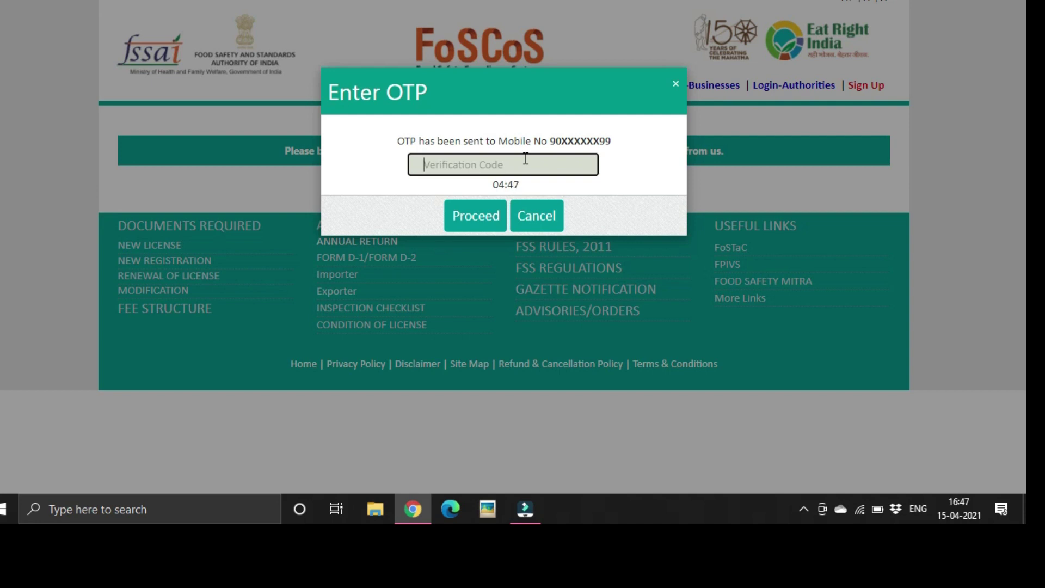
{"action": "left_click", "coordinate": [453, 215]}
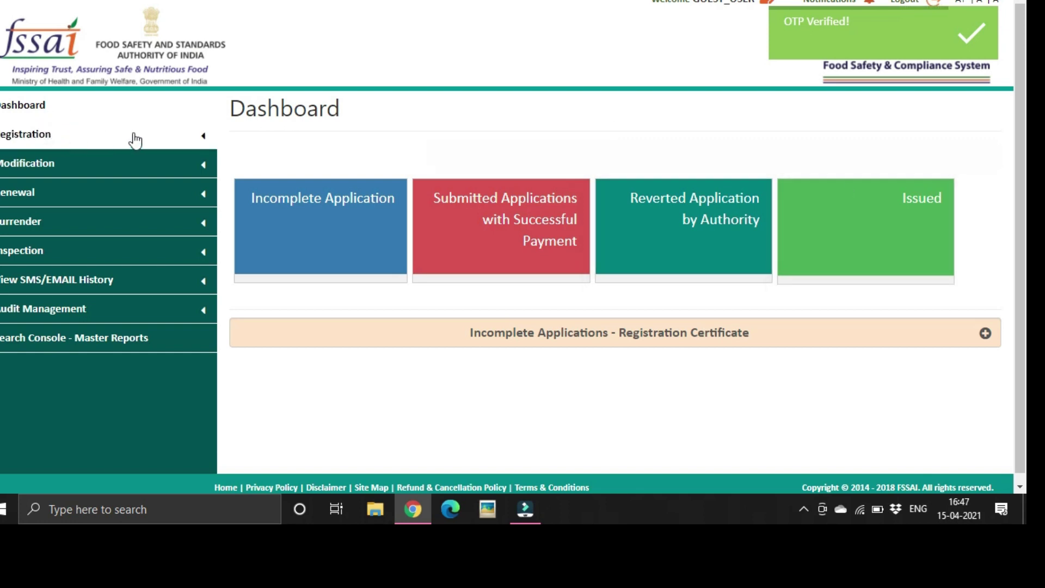
Expand the Registration section in the dashboard's left sidebar.
{"action": "left_click", "coordinate": [83, 143]}
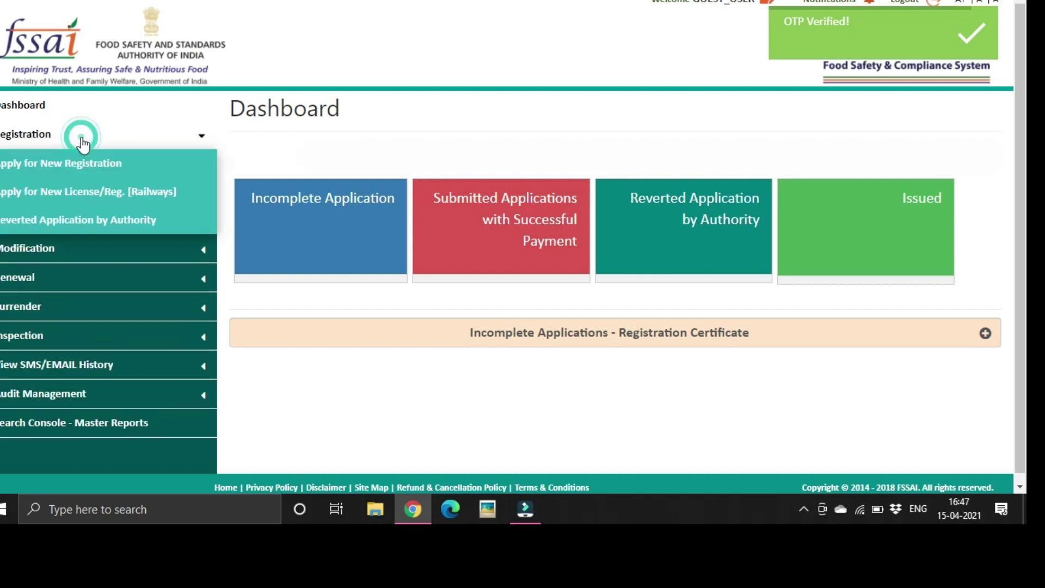
Choose Apply for New Registration and select Maharashtra as the premises state.
{"action": "left_click", "coordinate": [90, 177]}
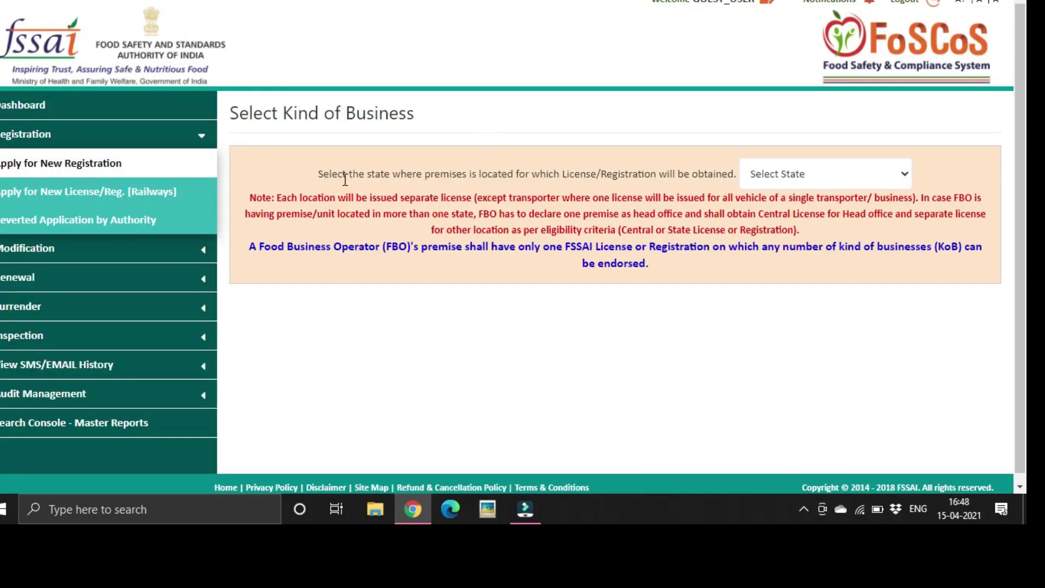
{"action": "left_click_drag", "start_coordinate": [365, 174], "coordinate": [729, 173]}
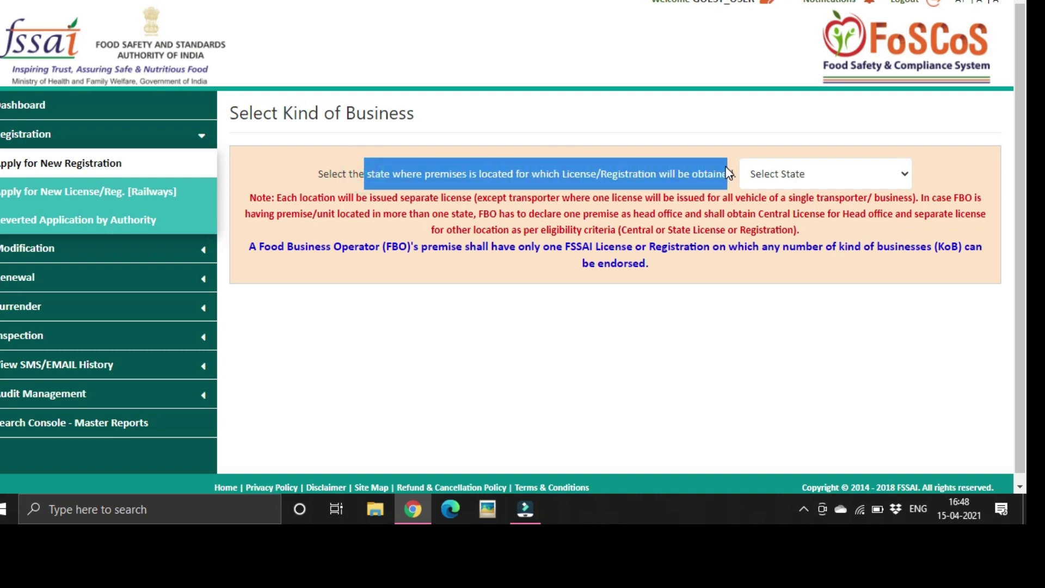
{"action": "left_click", "coordinate": [710, 190]}
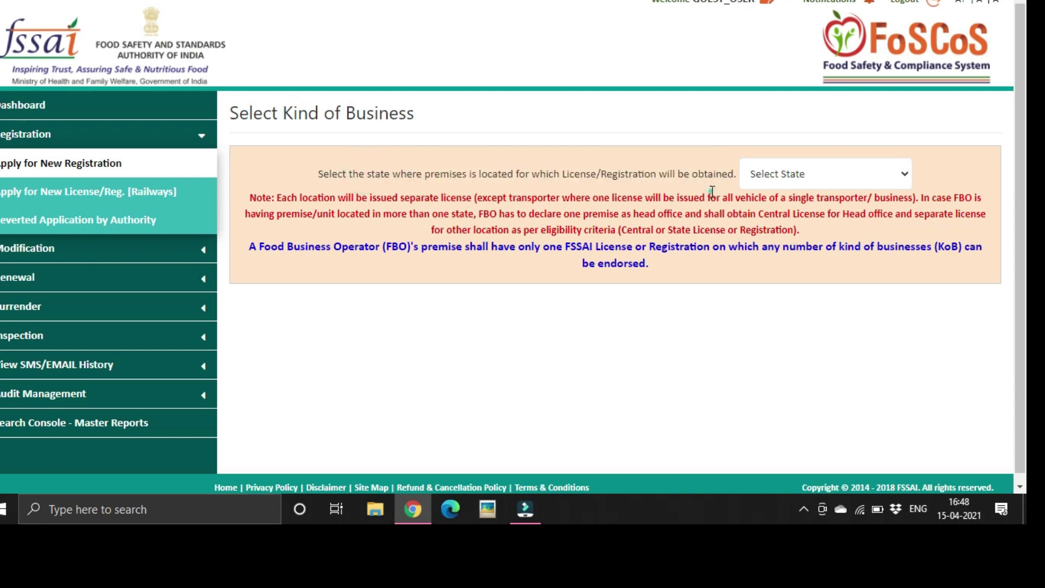
{"action": "left_click", "coordinate": [830, 173]}
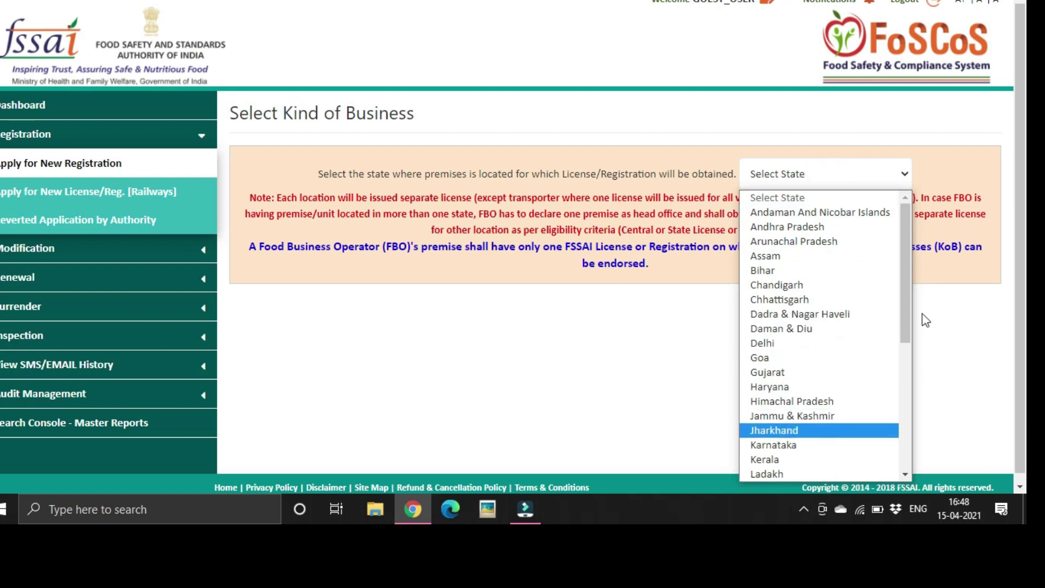
{"action": "left_click_drag", "start_coordinate": [909, 314], "coordinate": [907, 361]}
{"action": "left_click", "coordinate": [828, 417]}
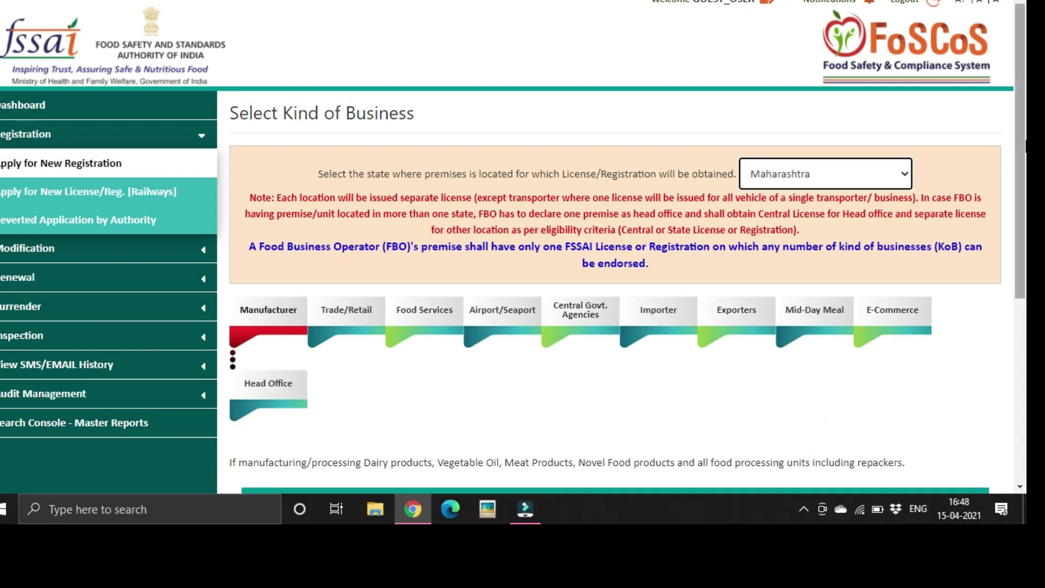
{"action": "left_click_drag", "start_coordinate": [1020, 149], "coordinate": [1017, 241]}
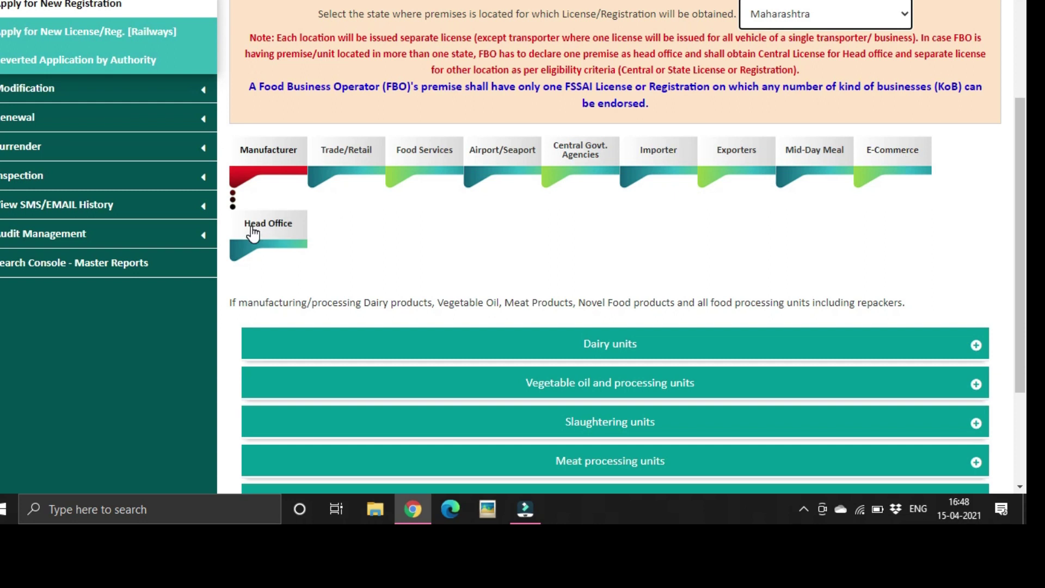
Select Manufacturer > General Manufacturing with turnover up to Rs. 12 lakhs and proceed.
{"action": "left_click", "coordinate": [263, 156]}
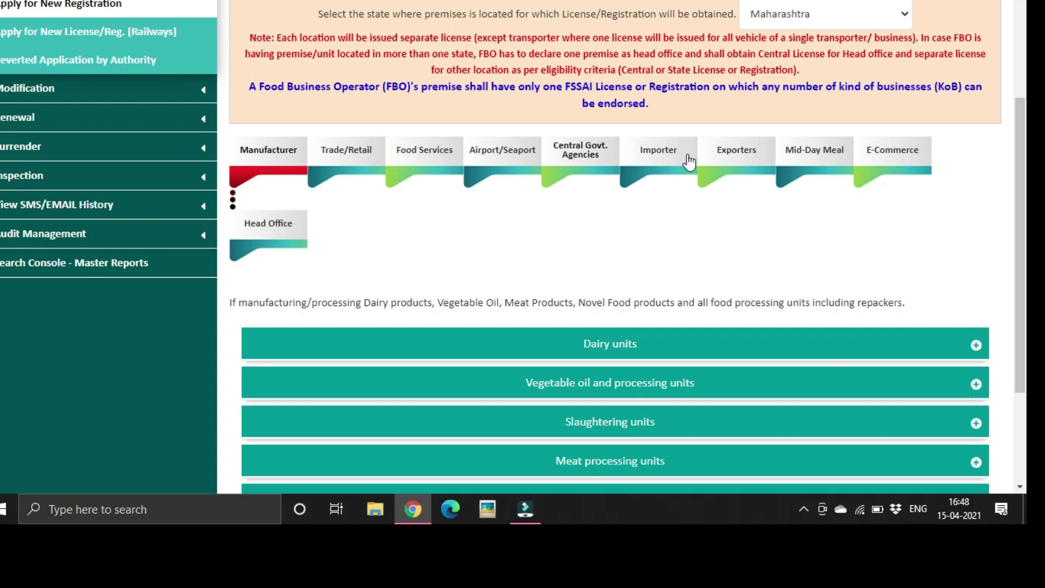
{"action": "left_click", "coordinate": [1021, 145]}
{"action": "left_click_drag", "start_coordinate": [1021, 145], "coordinate": [964, 278]}
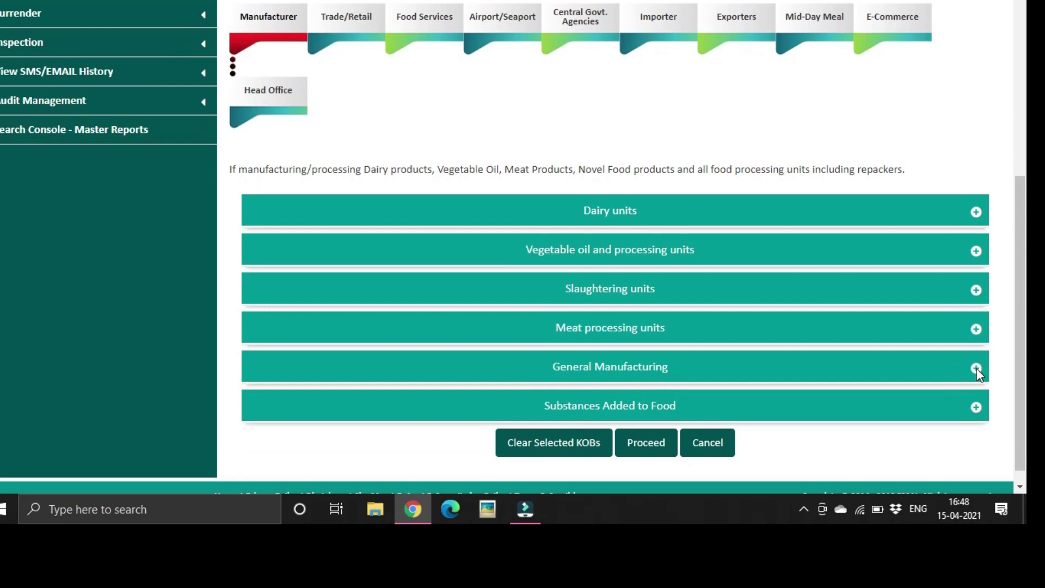
{"action": "left_click", "coordinate": [956, 371]}
{"action": "left_click_drag", "start_coordinate": [1022, 318], "coordinate": [1019, 380]}
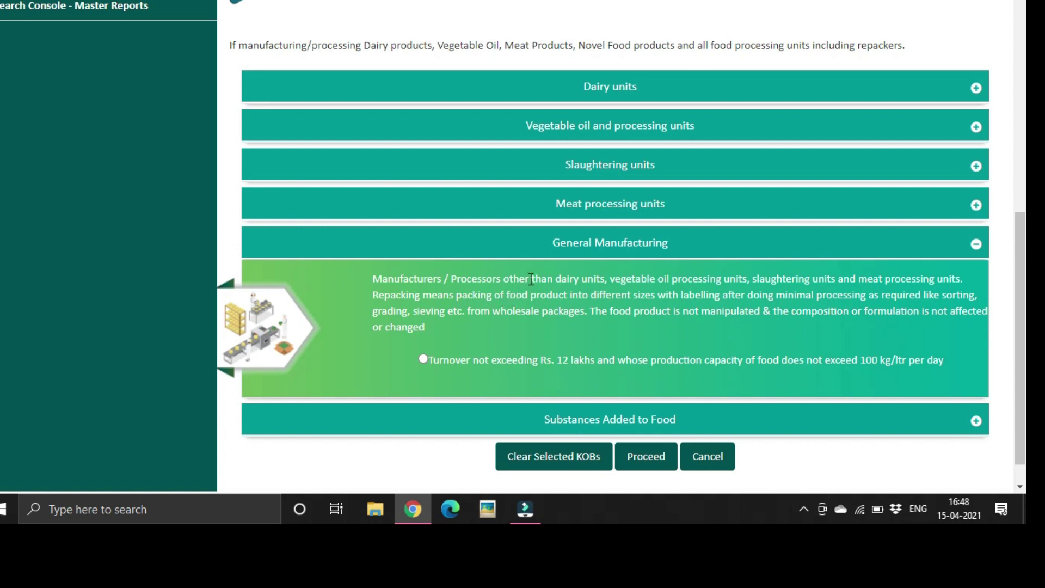
{"action": "left_click_drag", "start_coordinate": [556, 278], "coordinate": [930, 274]}
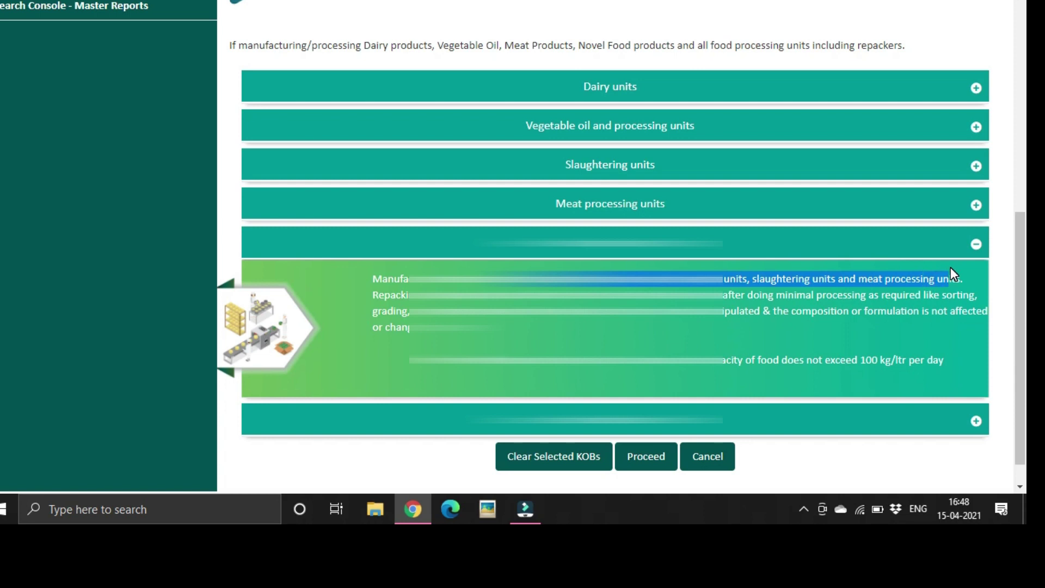
{"action": "left_click", "coordinate": [724, 298]}
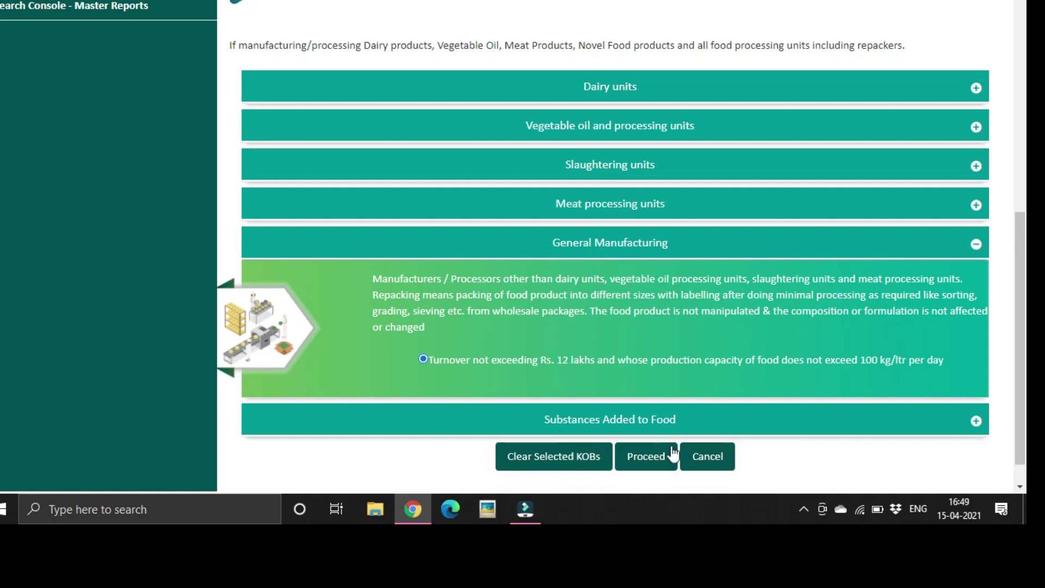
{"action": "left_click", "coordinate": [649, 460]}
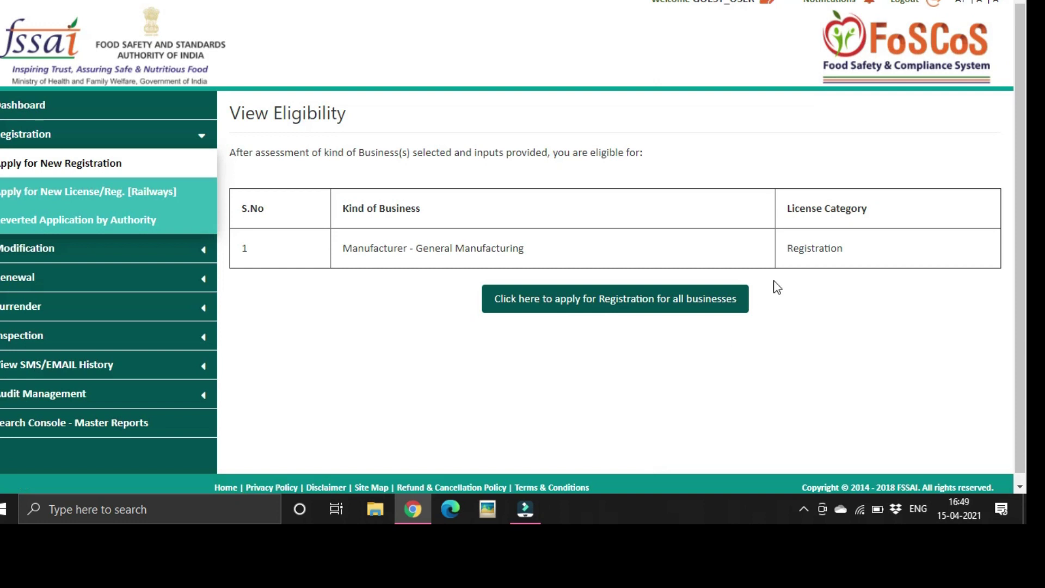
Review the Registration eligibility for Manufacturer - General Manufacturing and open the Form A application.
{"action": "left_click_drag", "start_coordinate": [880, 260], "coordinate": [757, 253]}
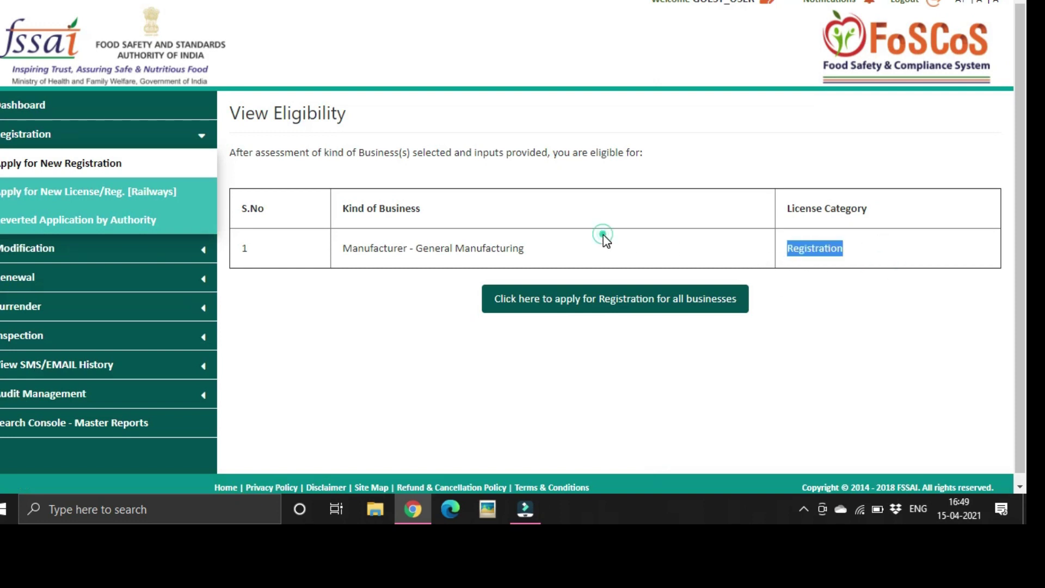
{"action": "left_click", "coordinate": [598, 247]}
{"action": "left_click_drag", "start_coordinate": [586, 252], "coordinate": [344, 243]}
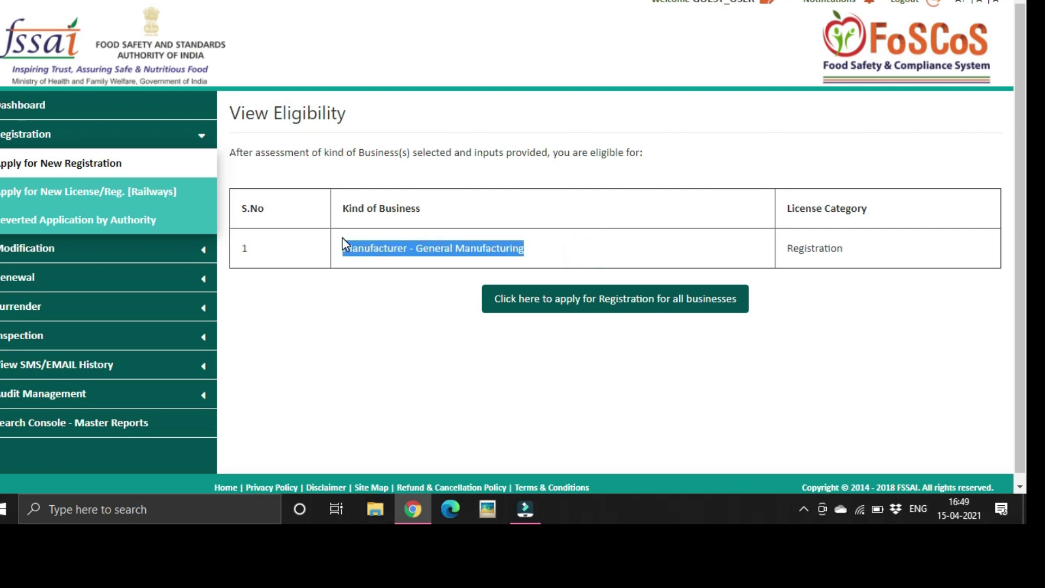
{"action": "left_click", "coordinate": [626, 307]}
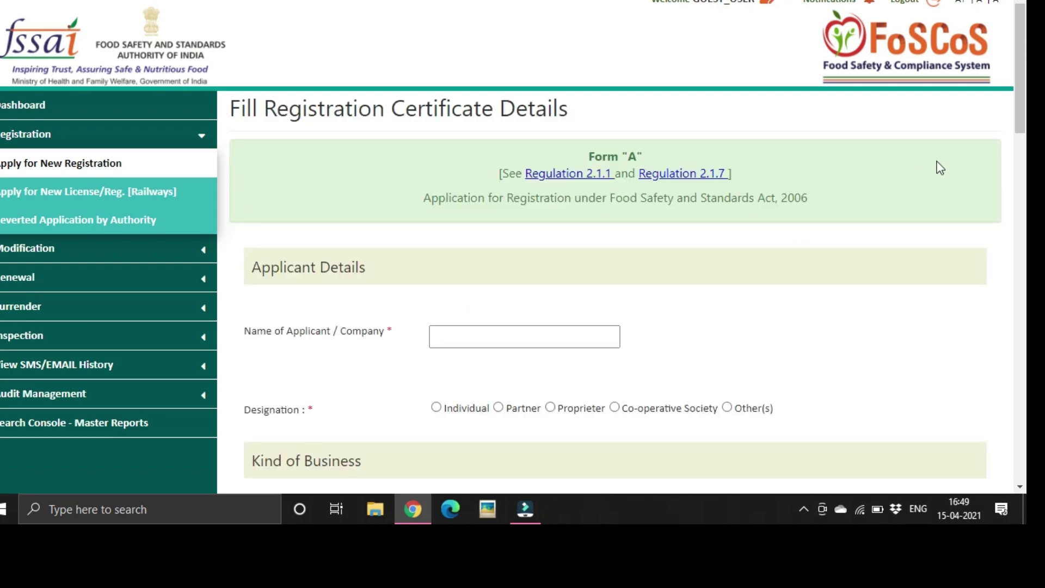
Enter the applicant's name and set the designation to Individual.
{"action": "scroll", "coordinate": [762, 163], "scroll_direction": "down", "scroll_amount": 1}
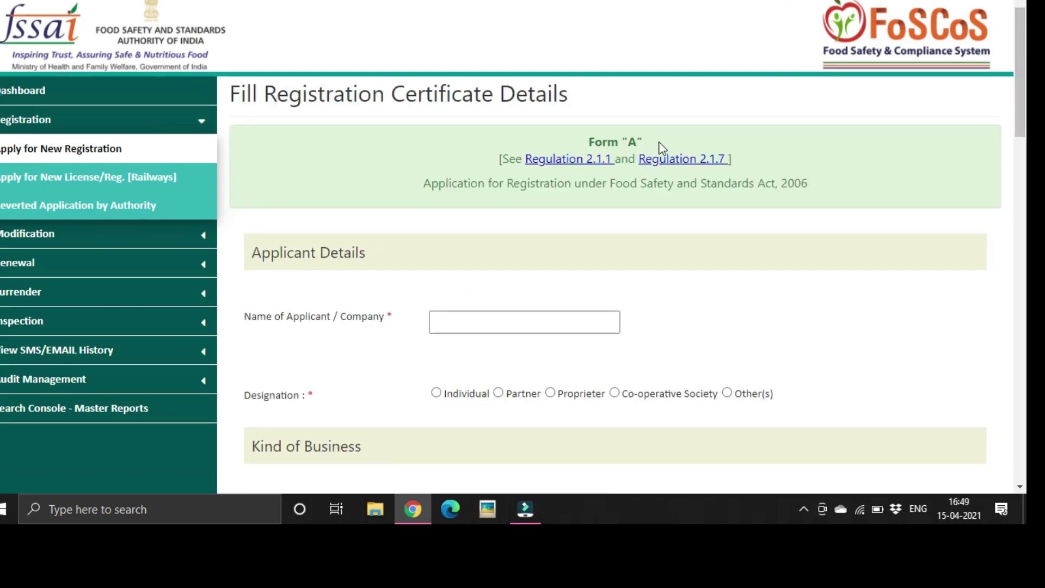
{"action": "left_click_drag", "start_coordinate": [662, 140], "coordinate": [558, 142]}
{"action": "left_click", "coordinate": [558, 140]}
{"action": "left_click_drag", "start_coordinate": [1021, 81], "coordinate": [1023, 120]}
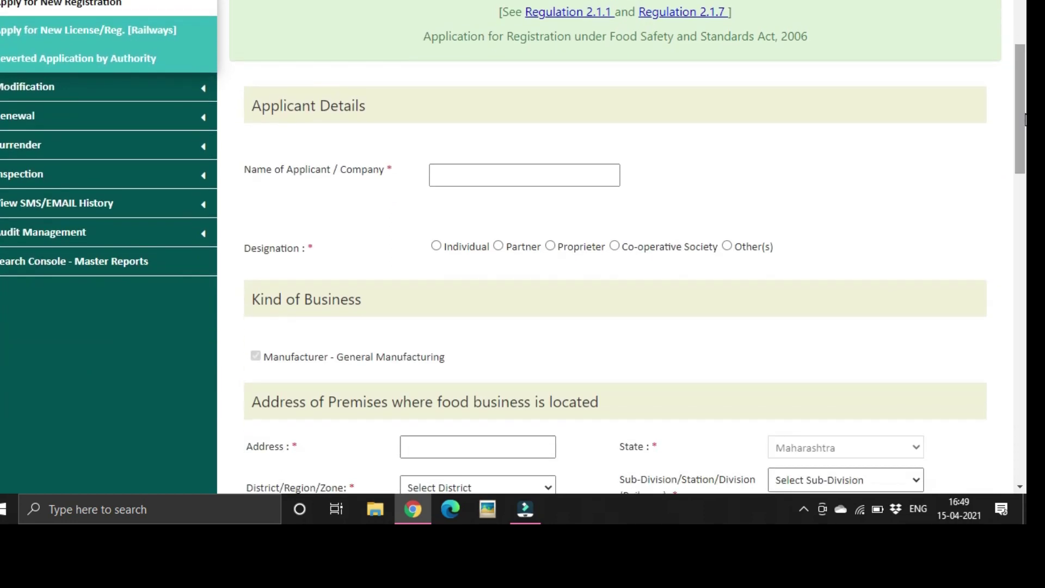
{"action": "left_click", "coordinate": [539, 171]}
{"action": "type", "text": "Prajakta"}
{"action": "left_click", "coordinate": [371, 198]}
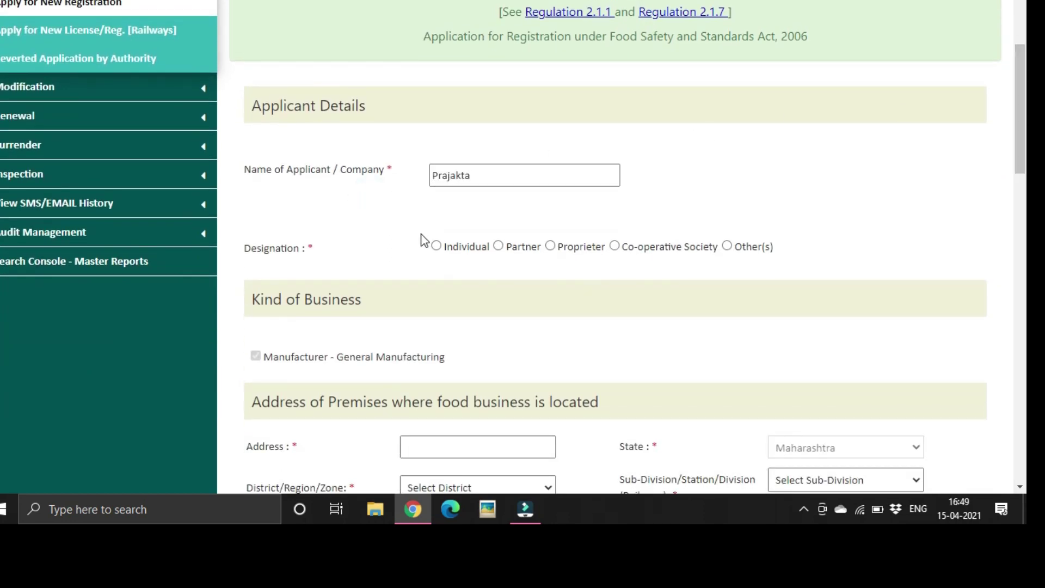
{"action": "left_click", "coordinate": [436, 246]}
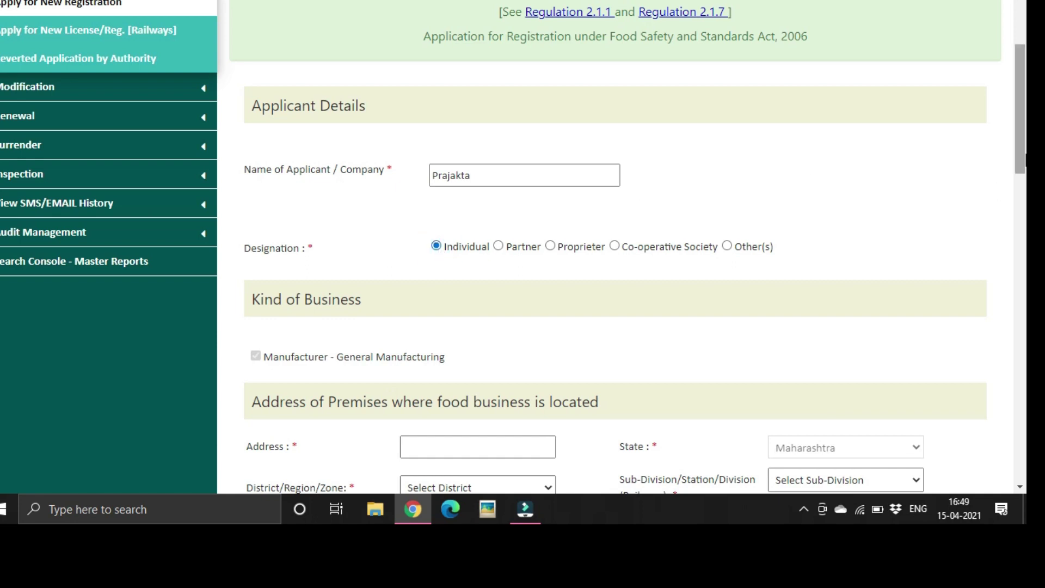
Set the premises sub-division to Aundh and the village to N/A.
{"action": "left_click_drag", "start_coordinate": [1017, 144], "coordinate": [1018, 207]}
{"action": "left_click", "coordinate": [832, 234]}
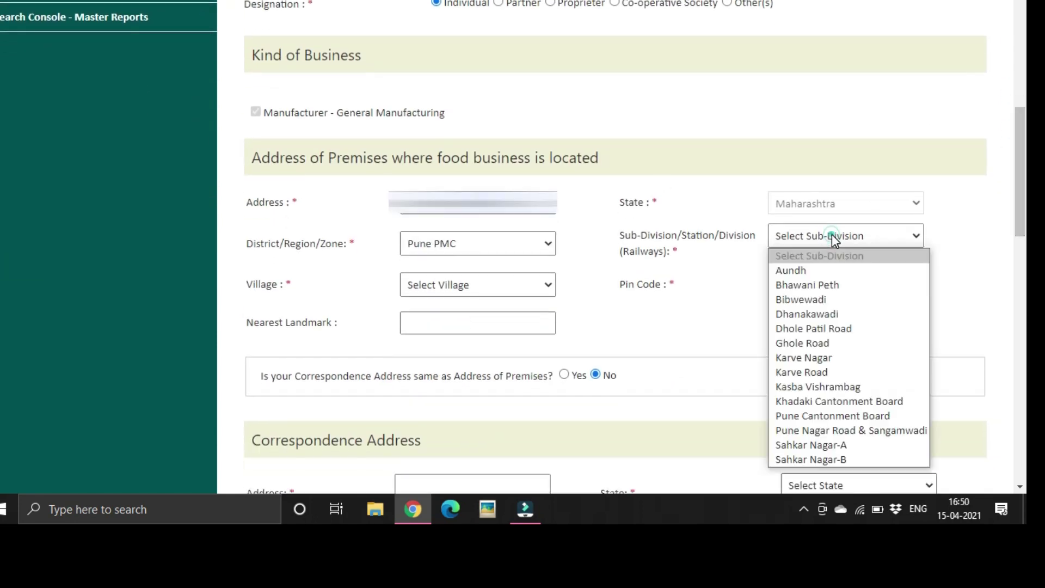
{"action": "left_click", "coordinate": [808, 272]}
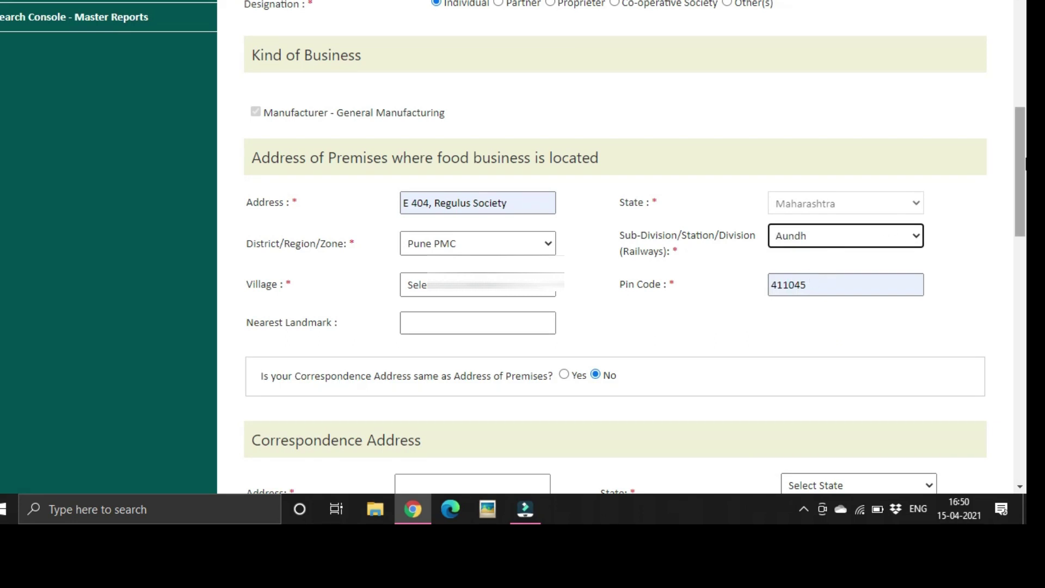
{"action": "scroll", "coordinate": [548, 124], "scroll_direction": "down", "scroll_amount": 2}
{"action": "left_click", "coordinate": [531, 162]}
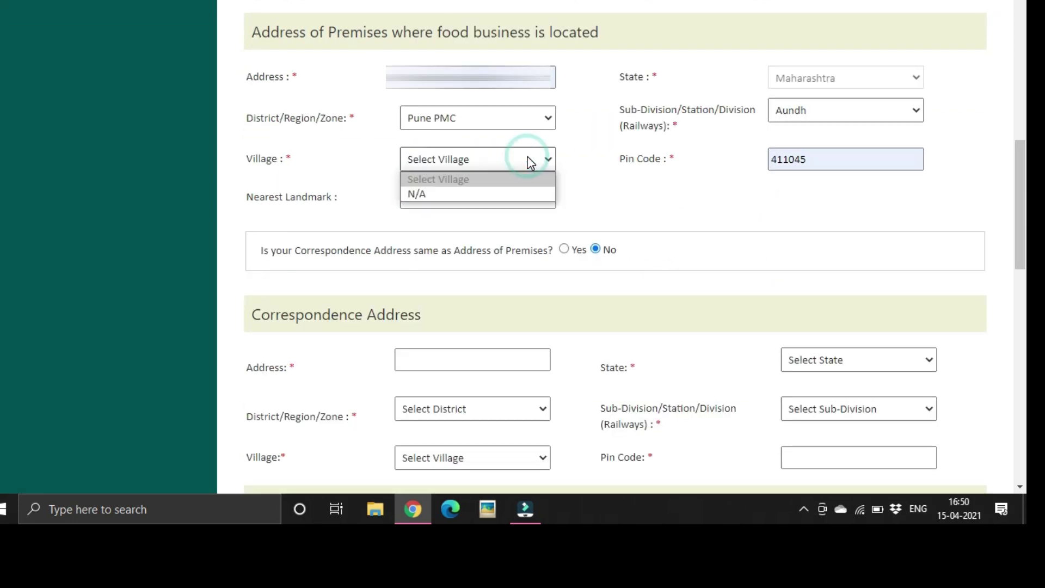
{"action": "left_click", "coordinate": [521, 193]}
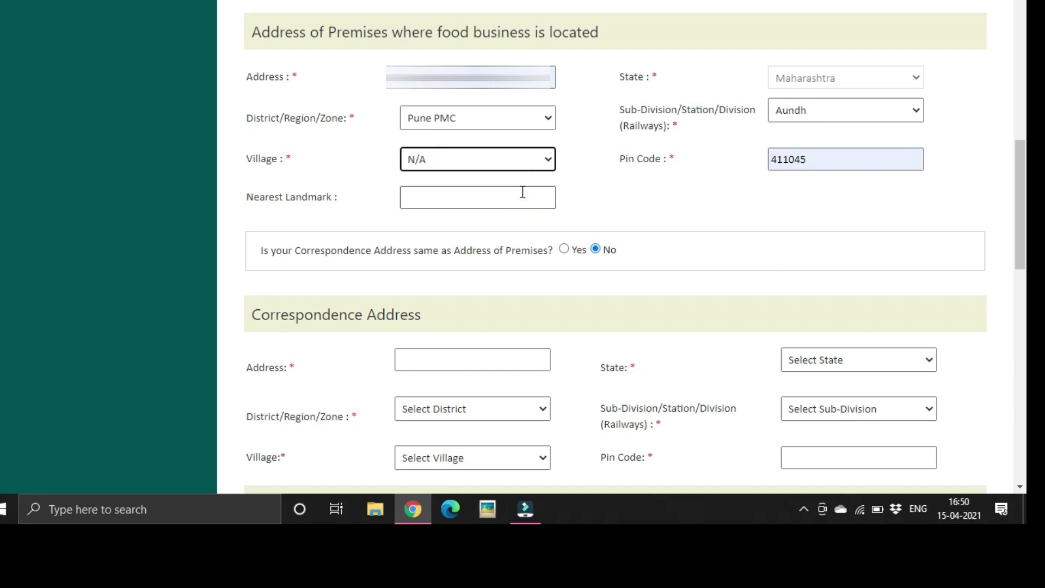
Reuse the premises address for correspondence, enter the contact person, and choose 1 year.
{"action": "scroll", "coordinate": [291, 93], "scroll_direction": "down", "scroll_amount": 3}
{"action": "left_click_drag", "start_coordinate": [288, 94], "coordinate": [555, 104]}
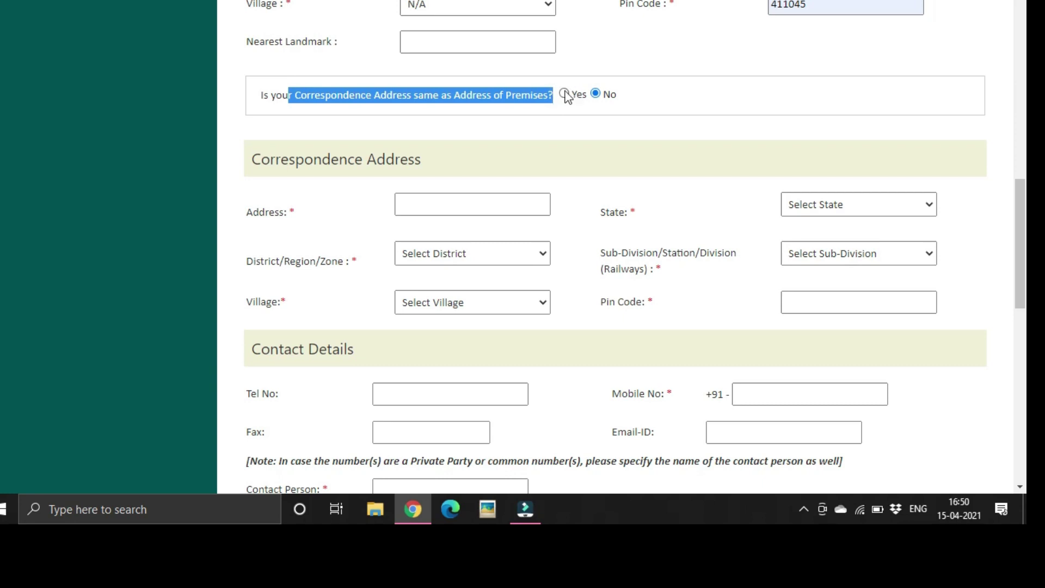
{"action": "left_click", "coordinate": [563, 92]}
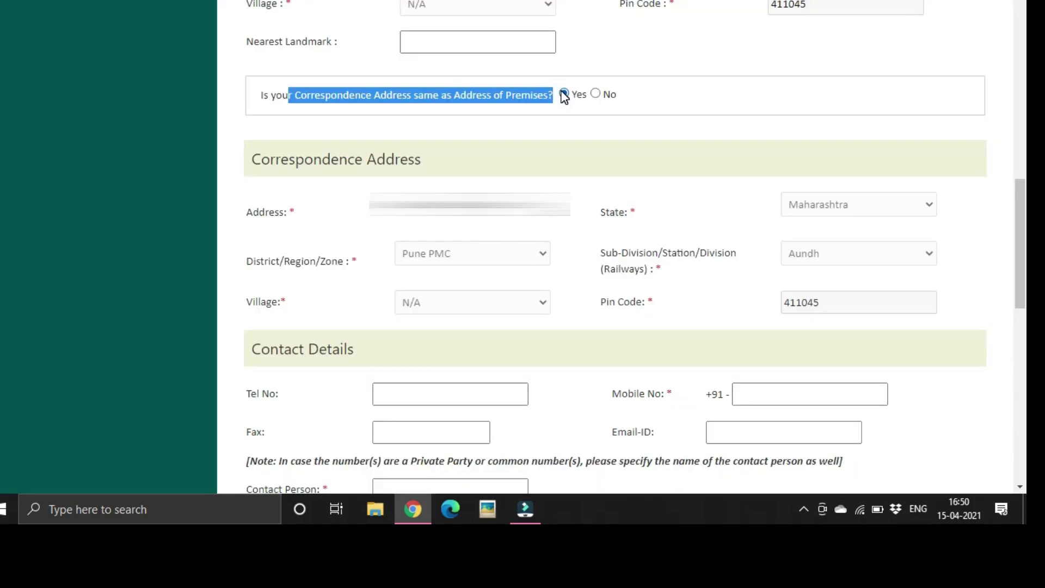
{"action": "left_click_drag", "start_coordinate": [1024, 247], "coordinate": [1024, 303]}
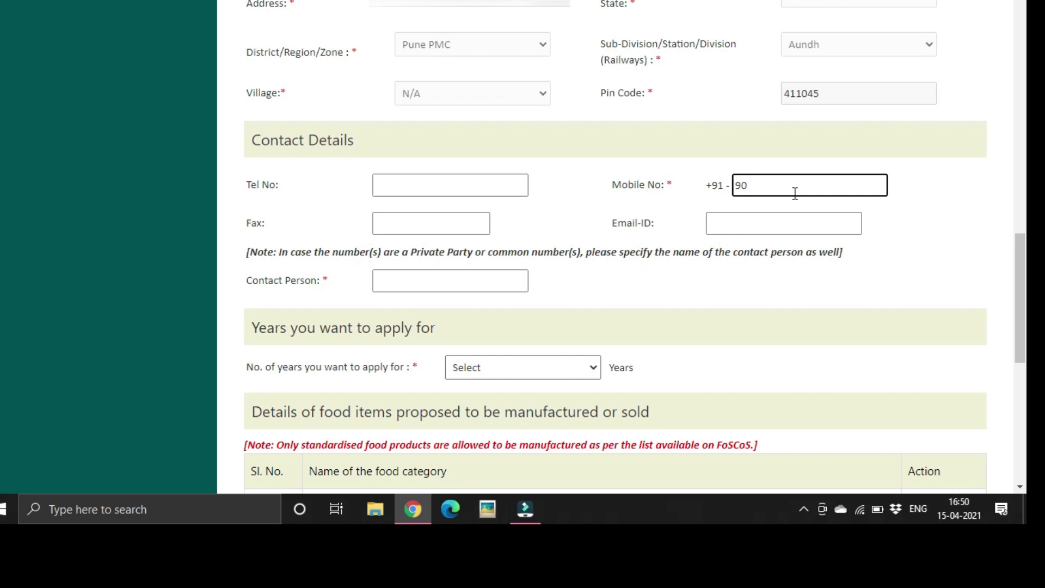
{"action": "left_click", "coordinate": [398, 230]}
{"action": "type", "text": "prajakta"}
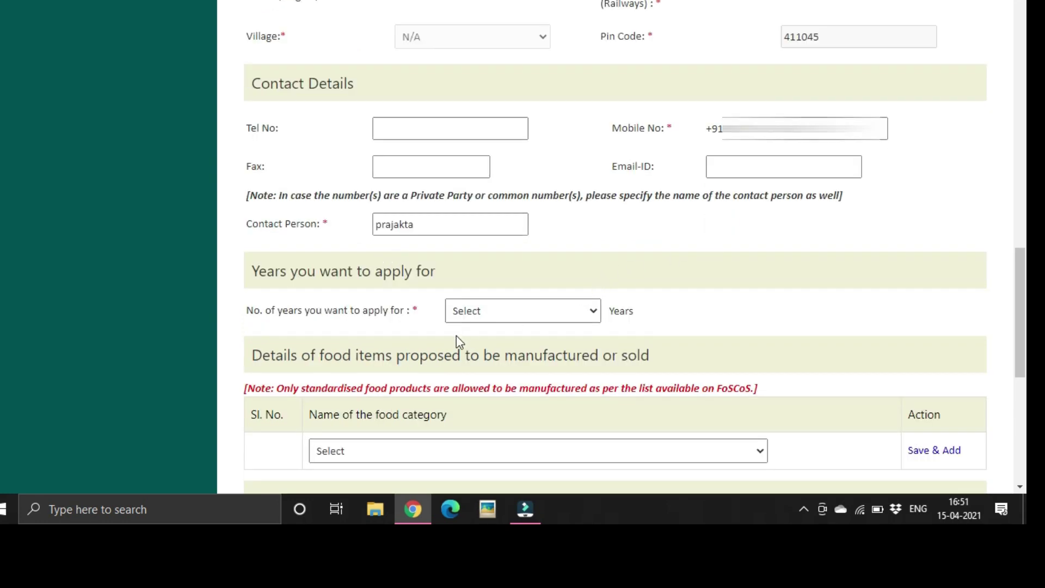
{"action": "left_click", "coordinate": [571, 309]}
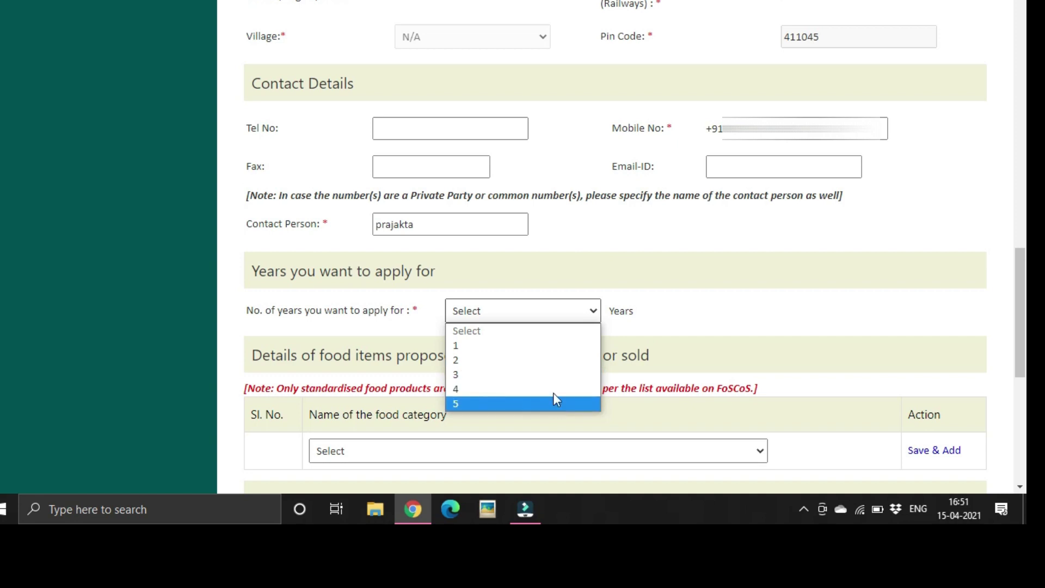
{"action": "left_click", "coordinate": [541, 348]}
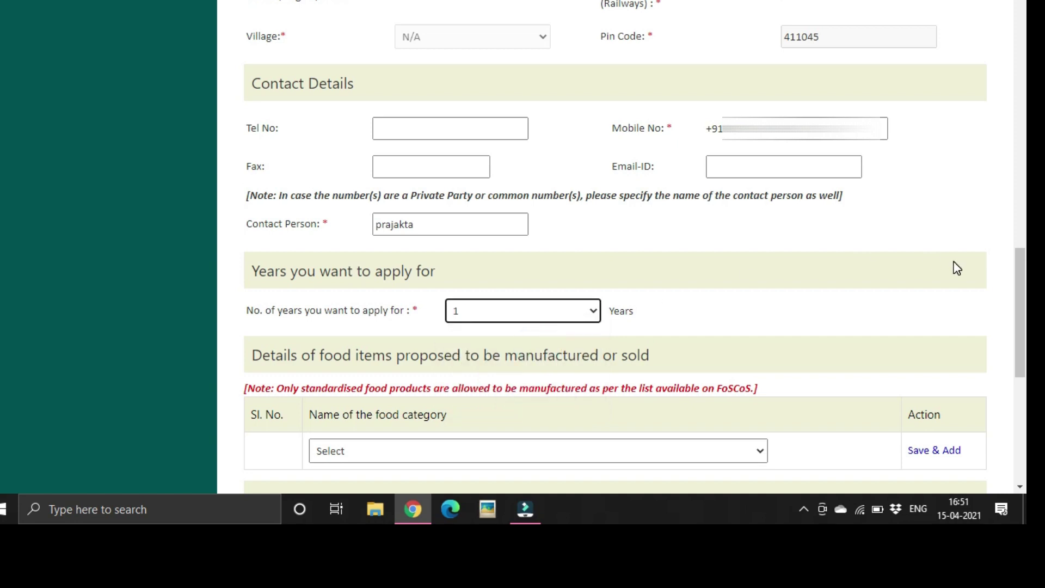
Save 07 - Bakery products, then 05 - Confectionery, as food category items.
{"action": "scroll", "coordinate": [1010, 266], "scroll_direction": "down", "scroll_amount": 5}
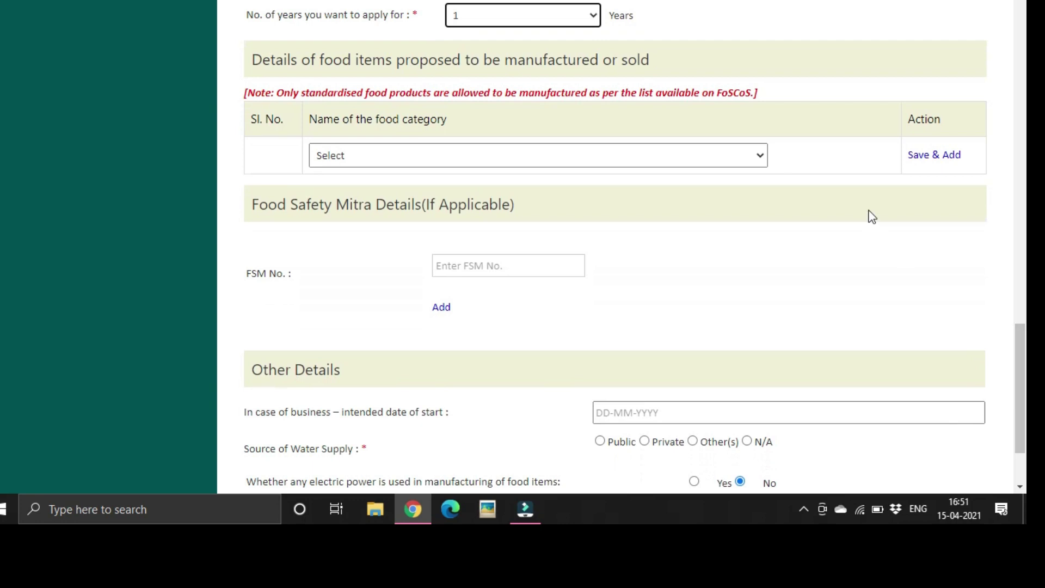
{"action": "left_click", "coordinate": [760, 155]}
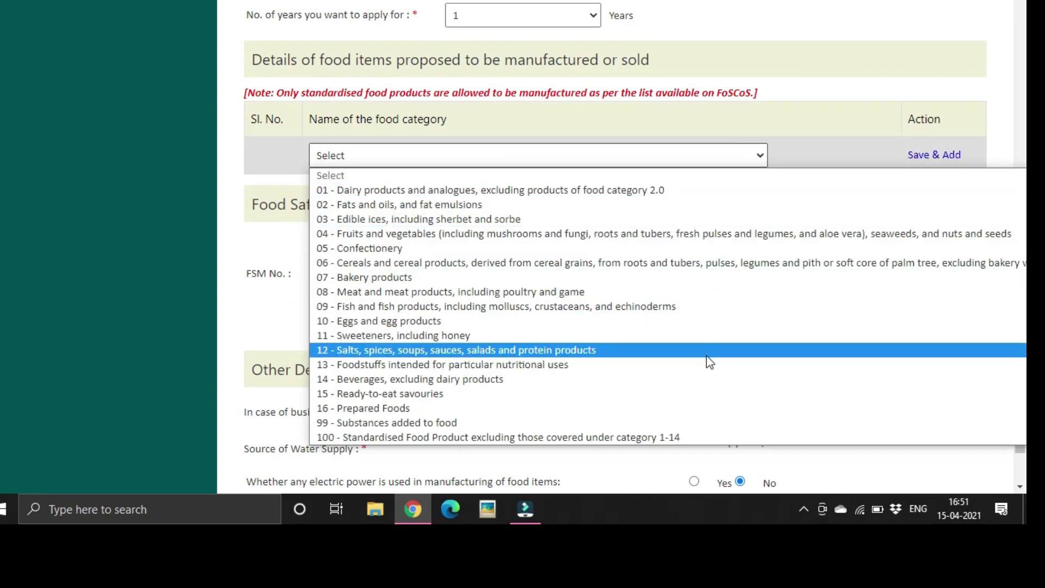
{"action": "left_click", "coordinate": [689, 281]}
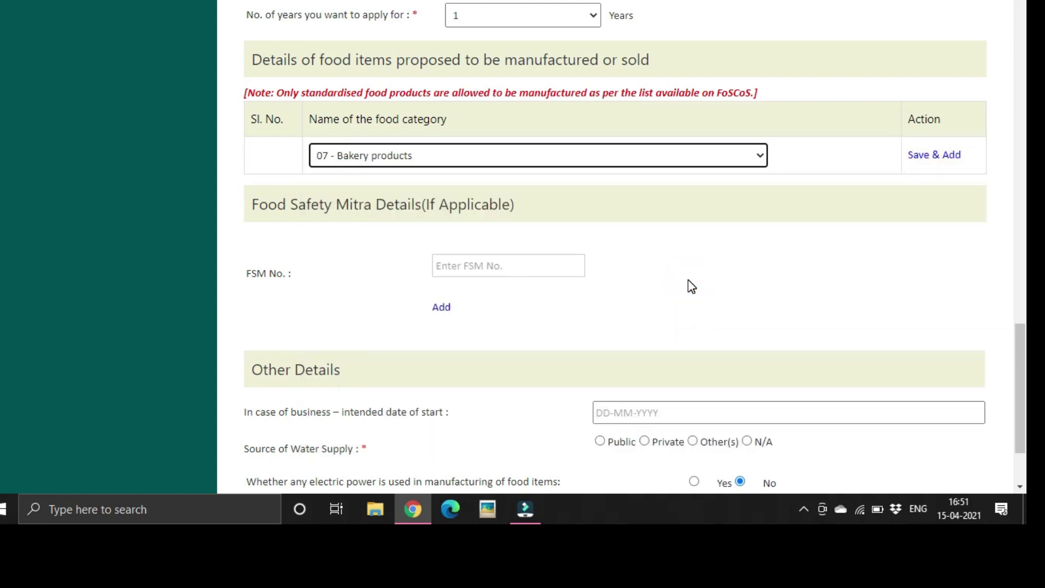
{"action": "left_click", "coordinate": [921, 163]}
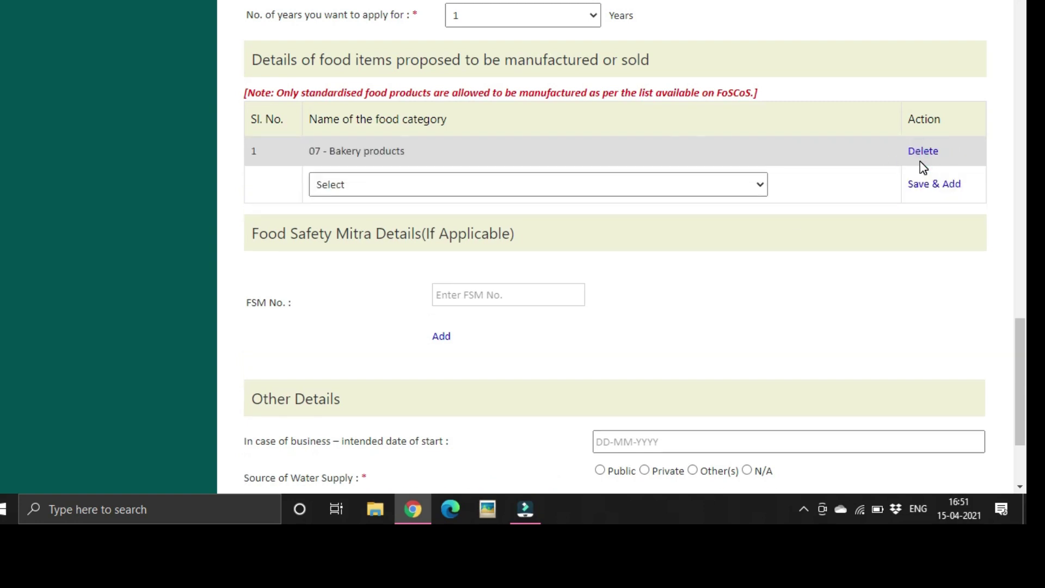
{"action": "left_click", "coordinate": [700, 185]}
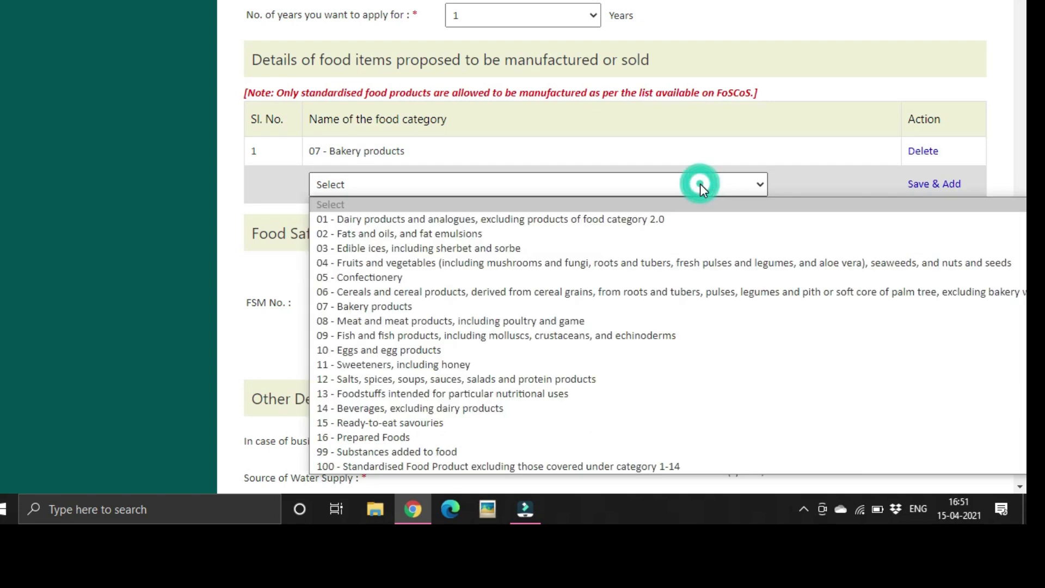
{"action": "left_click", "coordinate": [633, 277]}
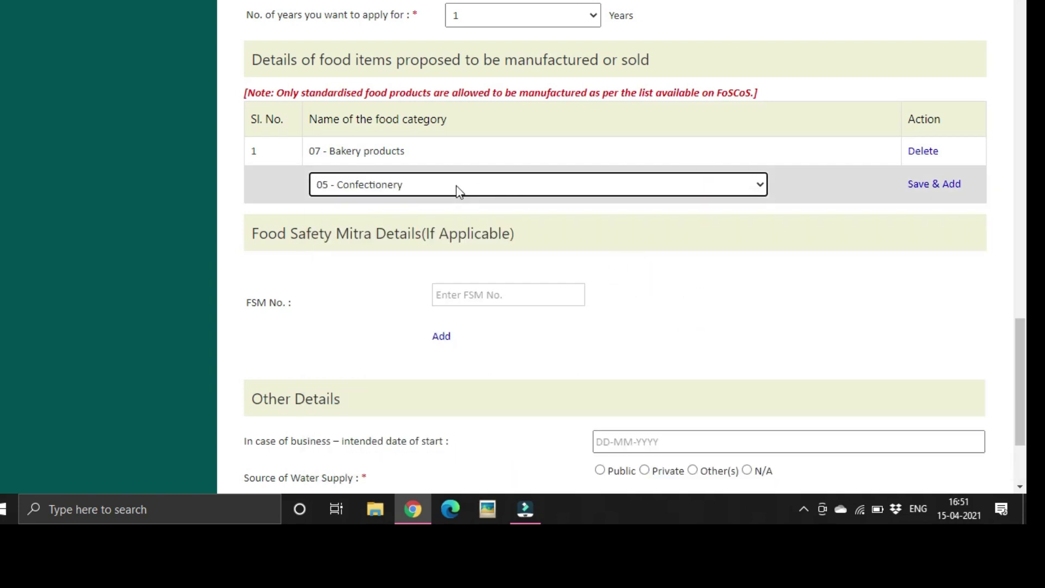
{"action": "left_click", "coordinate": [923, 185]}
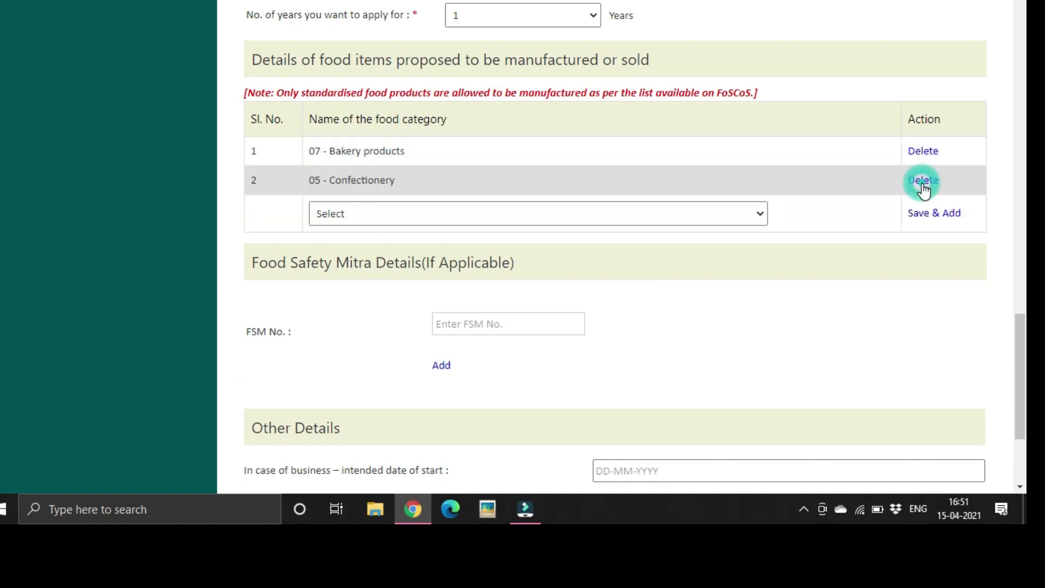
{"action": "left_click_drag", "start_coordinate": [1023, 335], "coordinate": [1022, 377]}
Set start date 20-04-2021, Public water supply, no electric power, then Save & Next.
{"action": "left_click", "coordinate": [649, 316]}
{"action": "left_click", "coordinate": [775, 480]}
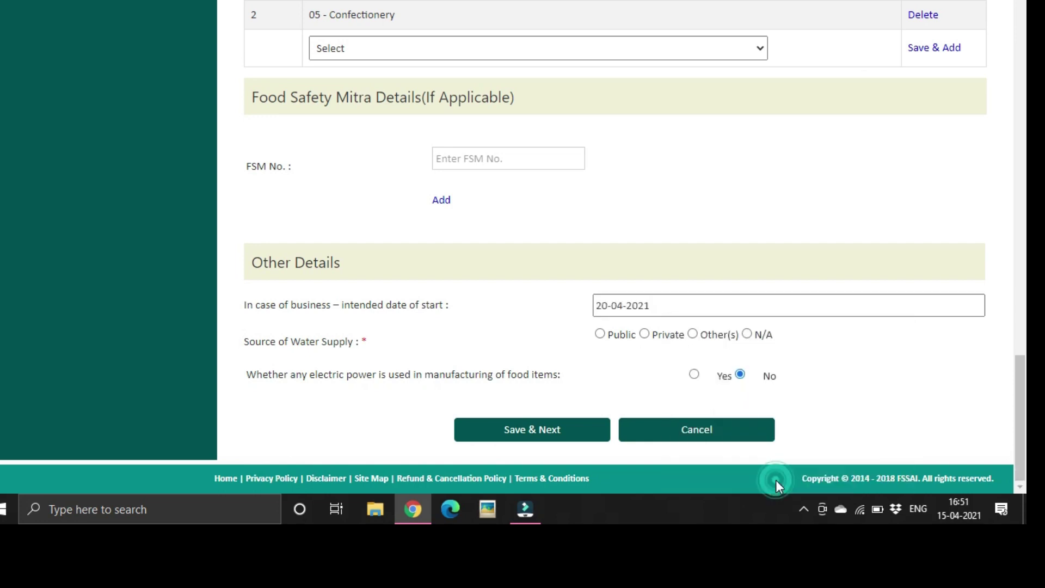
{"action": "left_click_drag", "start_coordinate": [676, 304], "coordinate": [592, 309]}
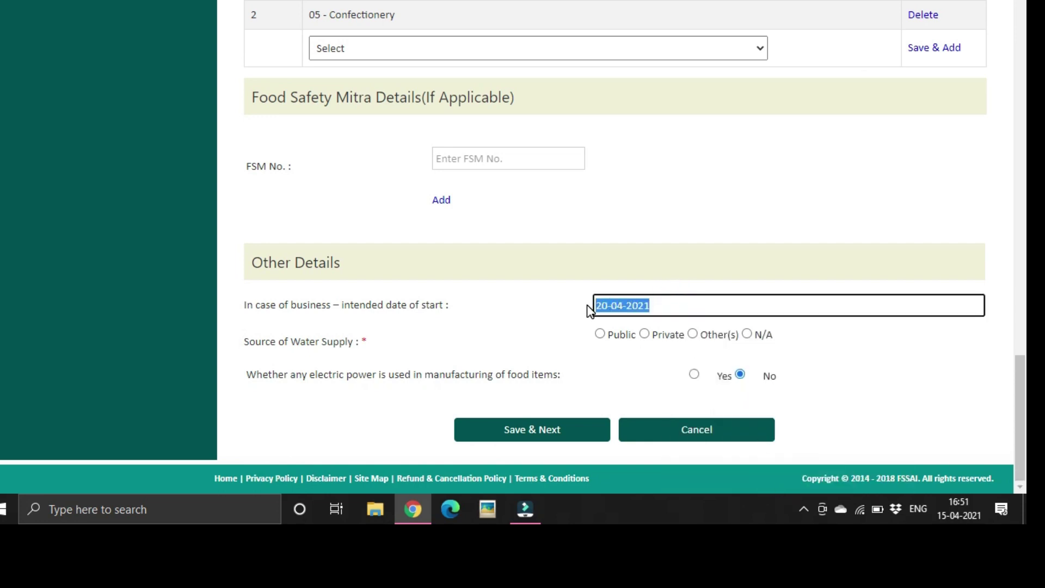
{"action": "left_click", "coordinate": [587, 306]}
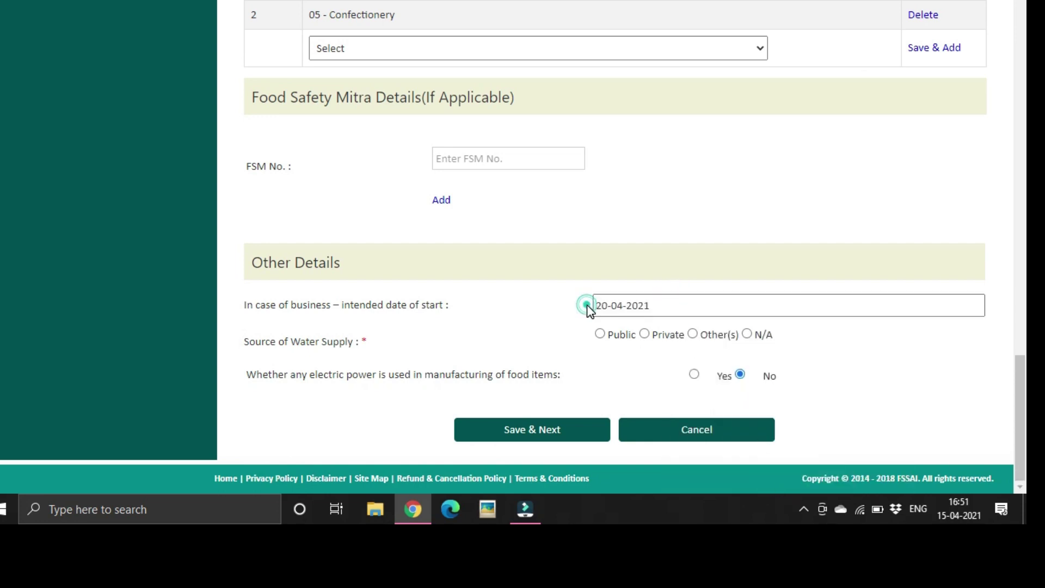
{"action": "left_click", "coordinate": [599, 335]}
{"action": "left_click", "coordinate": [741, 376]}
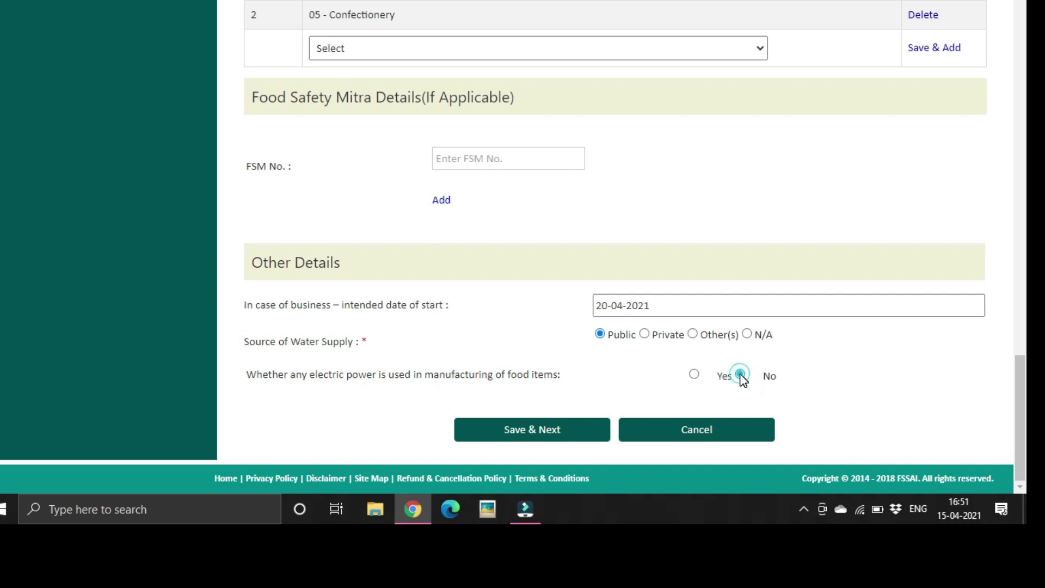
{"action": "left_click", "coordinate": [550, 439]}
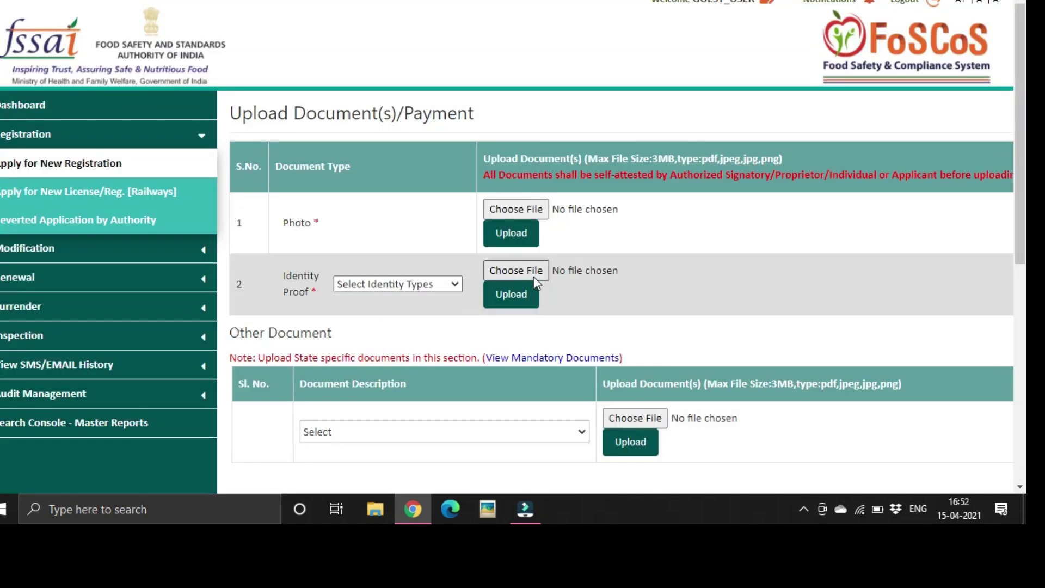
Review the Photo and self-attestation requirements and upload the proof of premises document.
{"action": "double_click", "coordinate": [357, 216]}
{"action": "left_click_drag", "start_coordinate": [294, 229], "coordinate": [266, 238]}
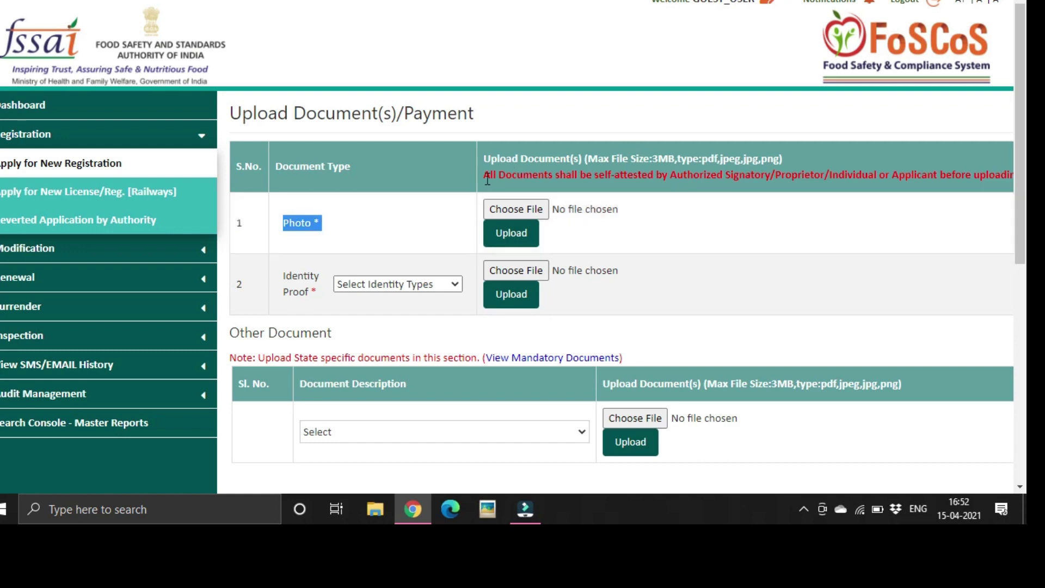
{"action": "left_click_drag", "start_coordinate": [486, 178], "coordinate": [895, 179]}
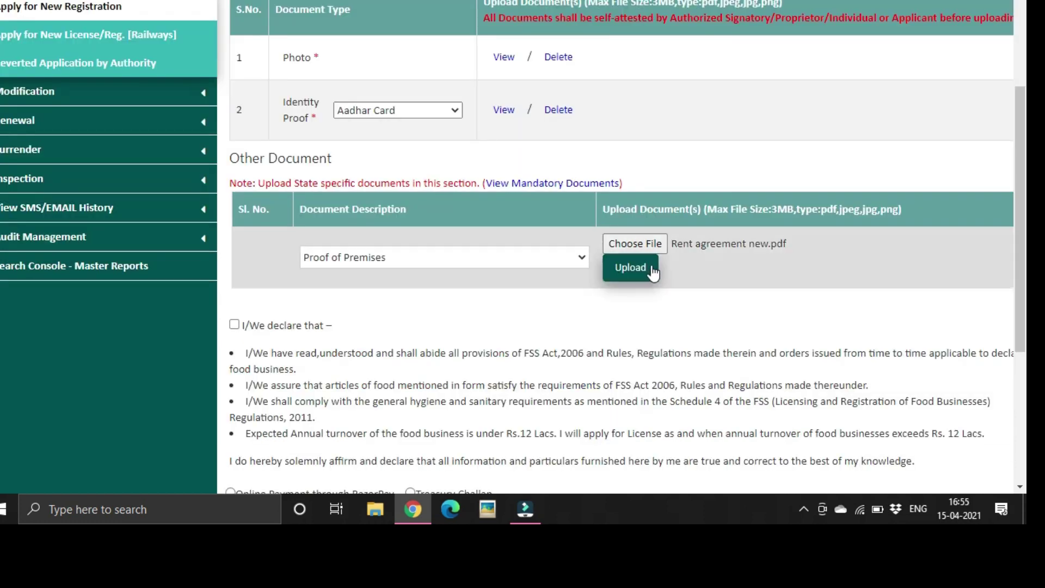
{"action": "left_click", "coordinate": [649, 267]}
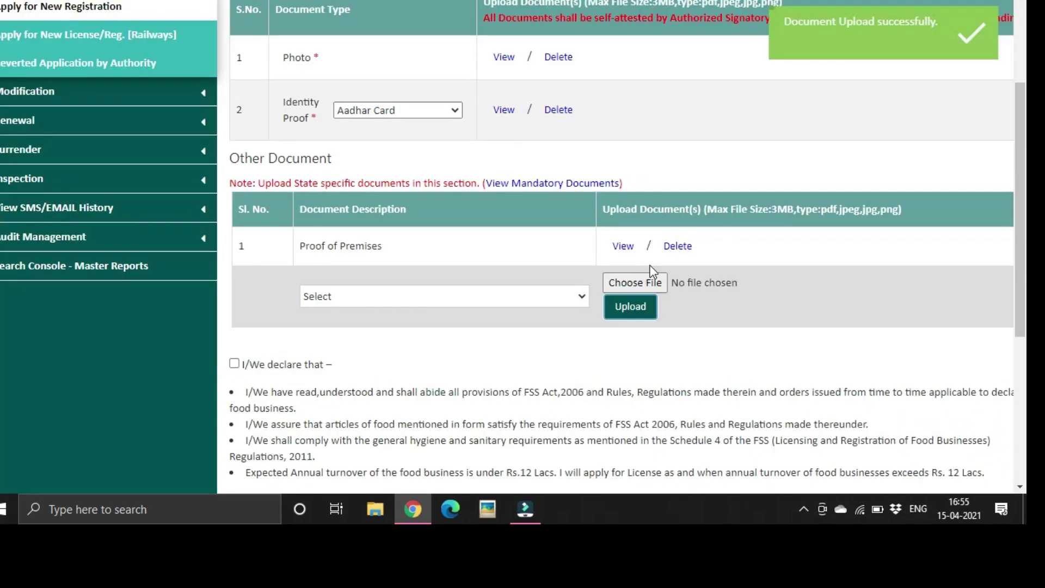
Accept the I/We declaration and choose Online Payment through RazorPay for the Rs. 100 fee.
{"action": "scroll", "coordinate": [652, 270], "scroll_direction": "down", "scroll_amount": 3}
{"action": "left_click", "coordinate": [234, 200]}
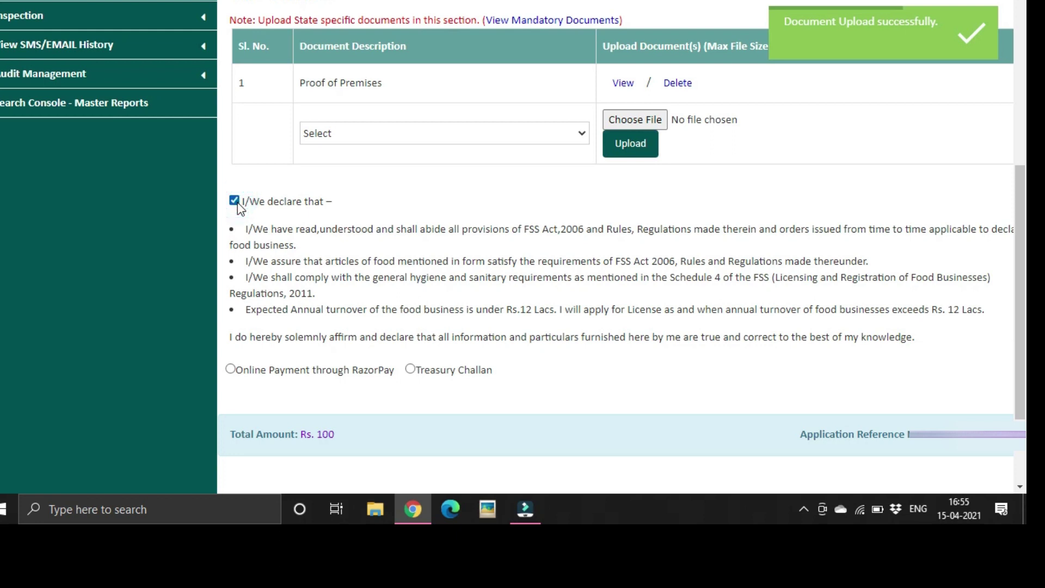
{"action": "left_click", "coordinate": [230, 370]}
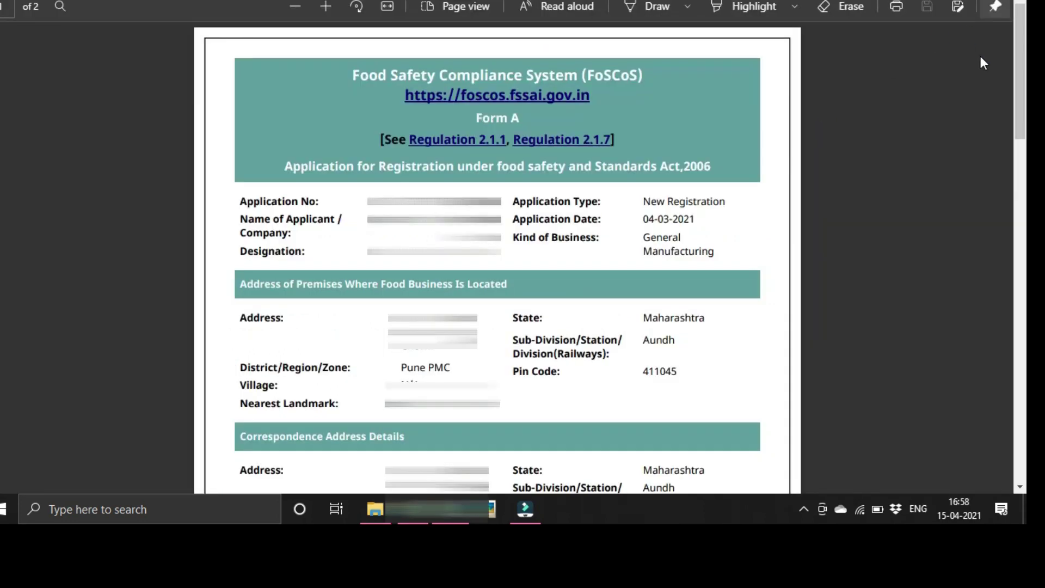
On the Track Application form, start entering the captcha code.
{"action": "left_click_drag", "start_coordinate": [1020, 65], "coordinate": [1017, 306]}
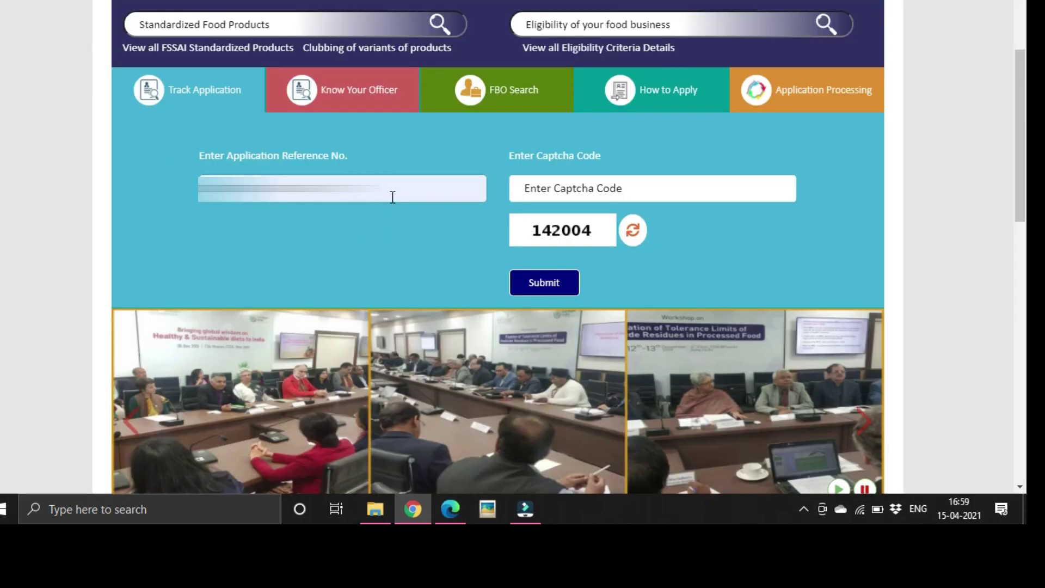
{"action": "left_click", "coordinate": [545, 187]}
{"action": "type", "text": "1420"}
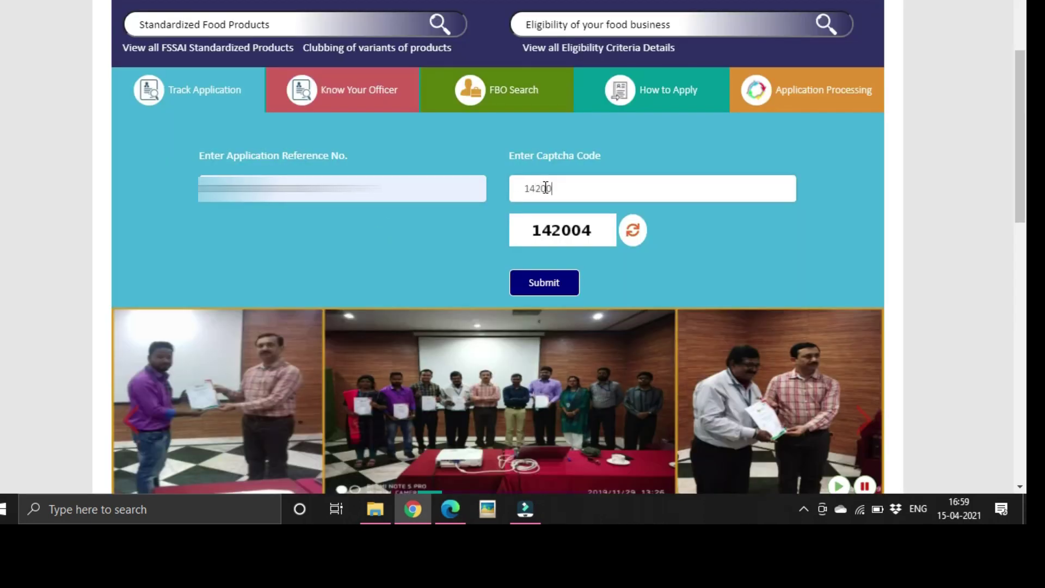
{"action": "type", "text": "04"}
Submit the Track Application status check to bring up the issued Registration Certificate.
{"action": "left_click", "coordinate": [525, 284]}
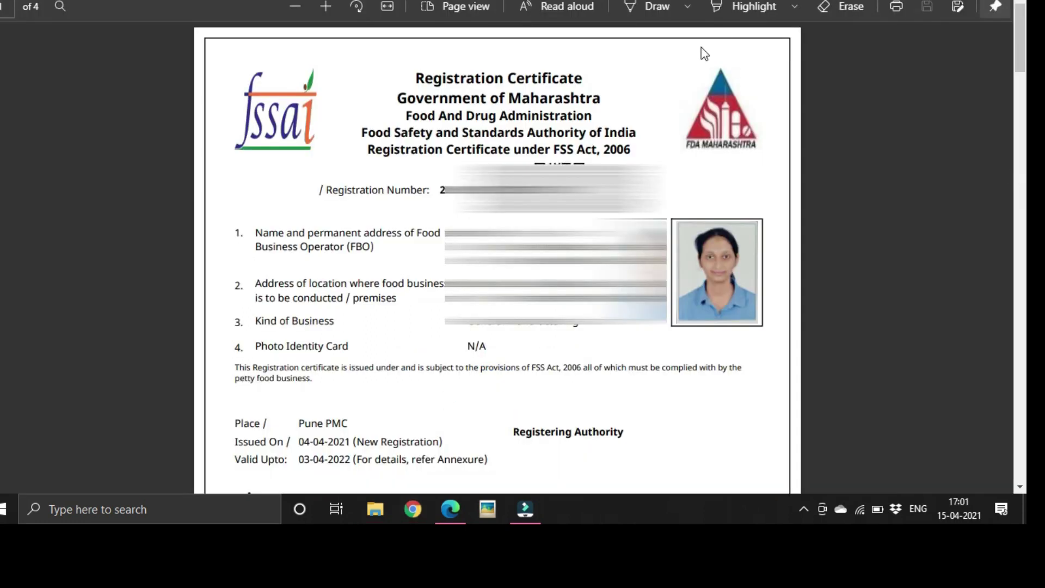
Bring up the certificate PDF in Edge and scroll to the Bakery products and Confectionery annexure.
{"action": "left_click", "coordinate": [390, 82]}
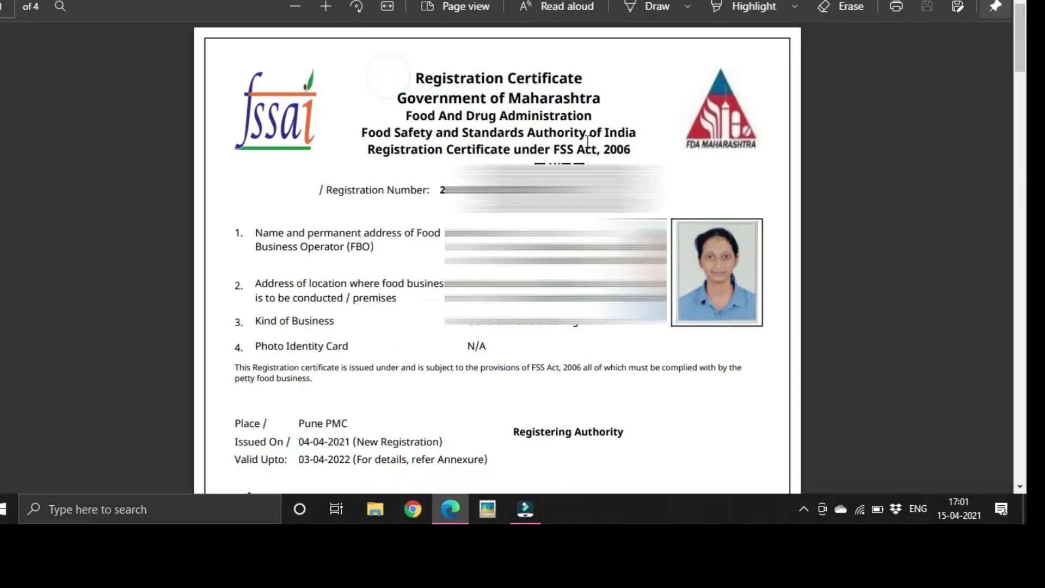
{"action": "left_click", "coordinate": [645, 149]}
{"action": "scroll", "coordinate": [1022, 100], "scroll_direction": "down", "scroll_amount": 5}
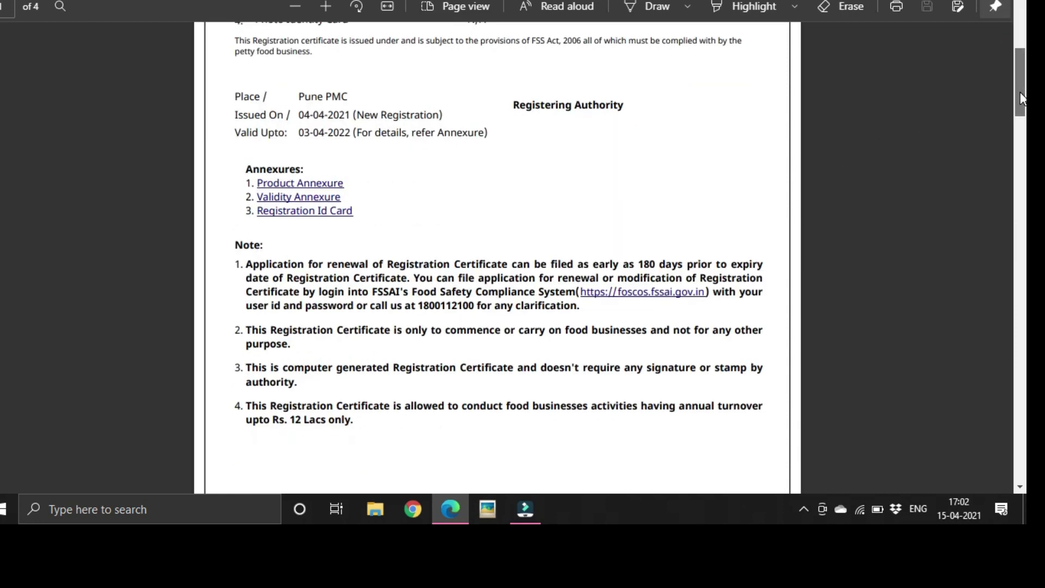